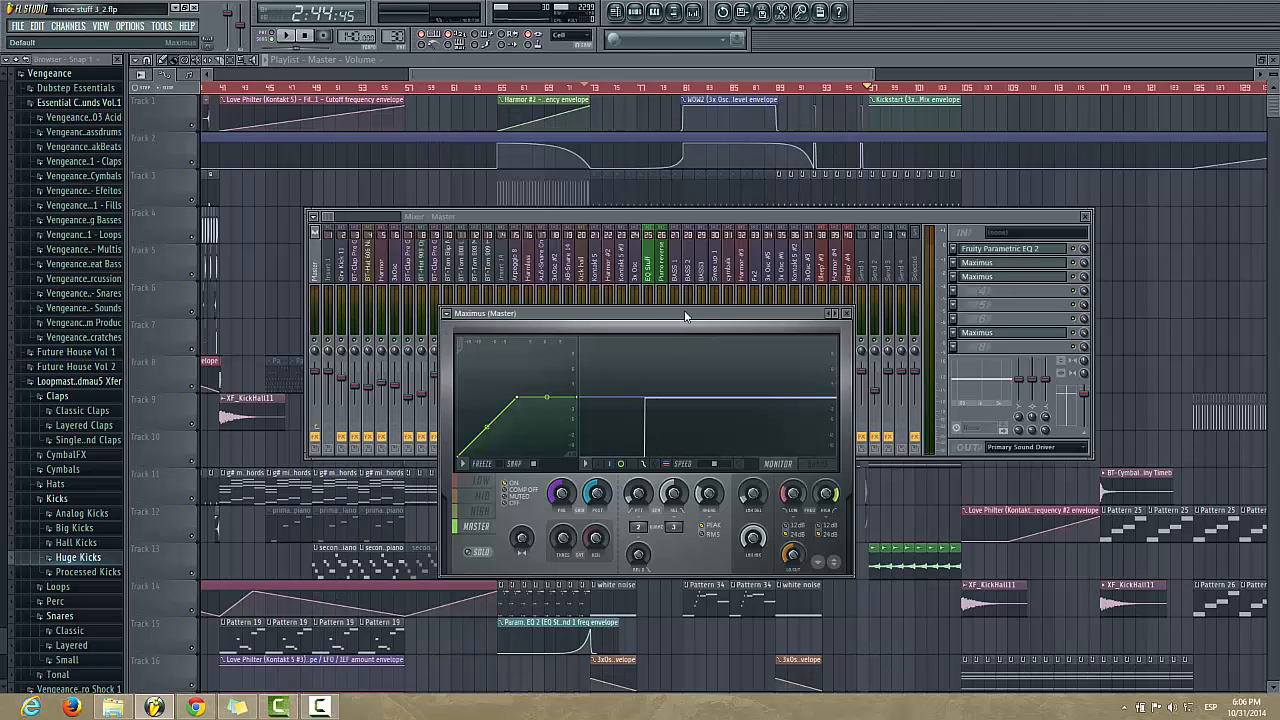
Step: Reposition the Maximus window over the mixer and go through its low, high and master bands
drag(600, 309, 745, 181)
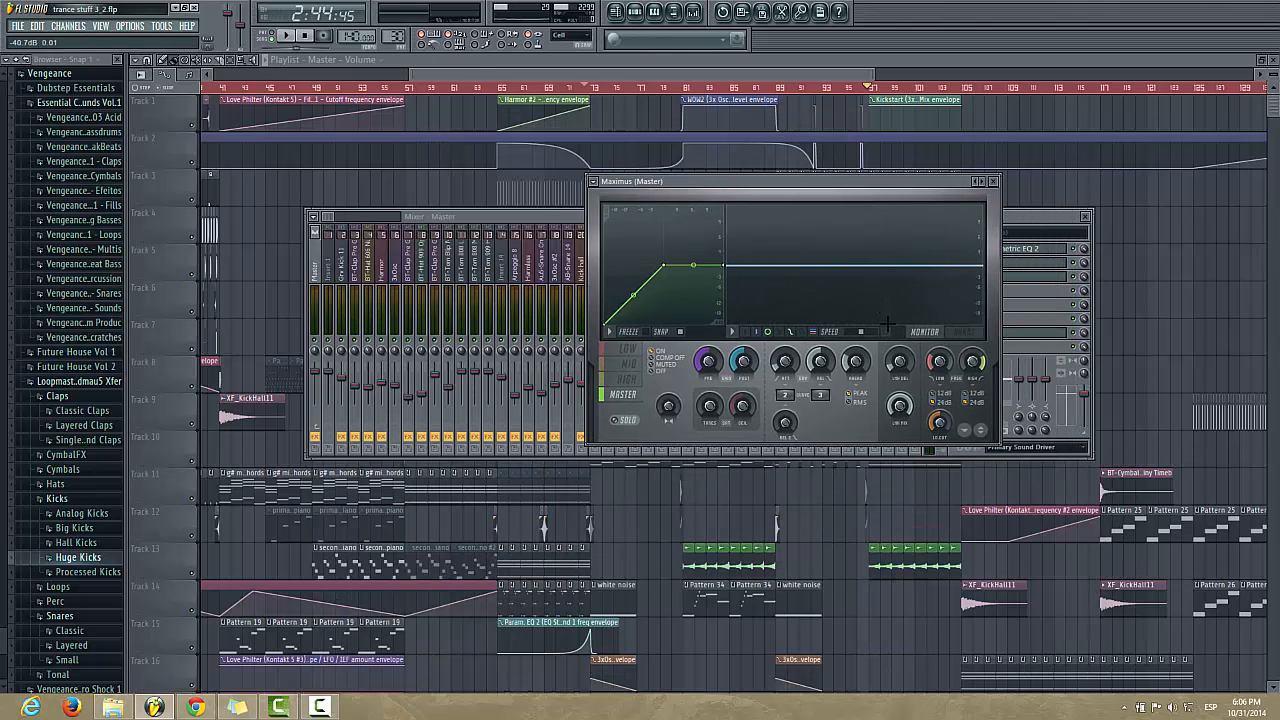
click(630, 349)
click(629, 380)
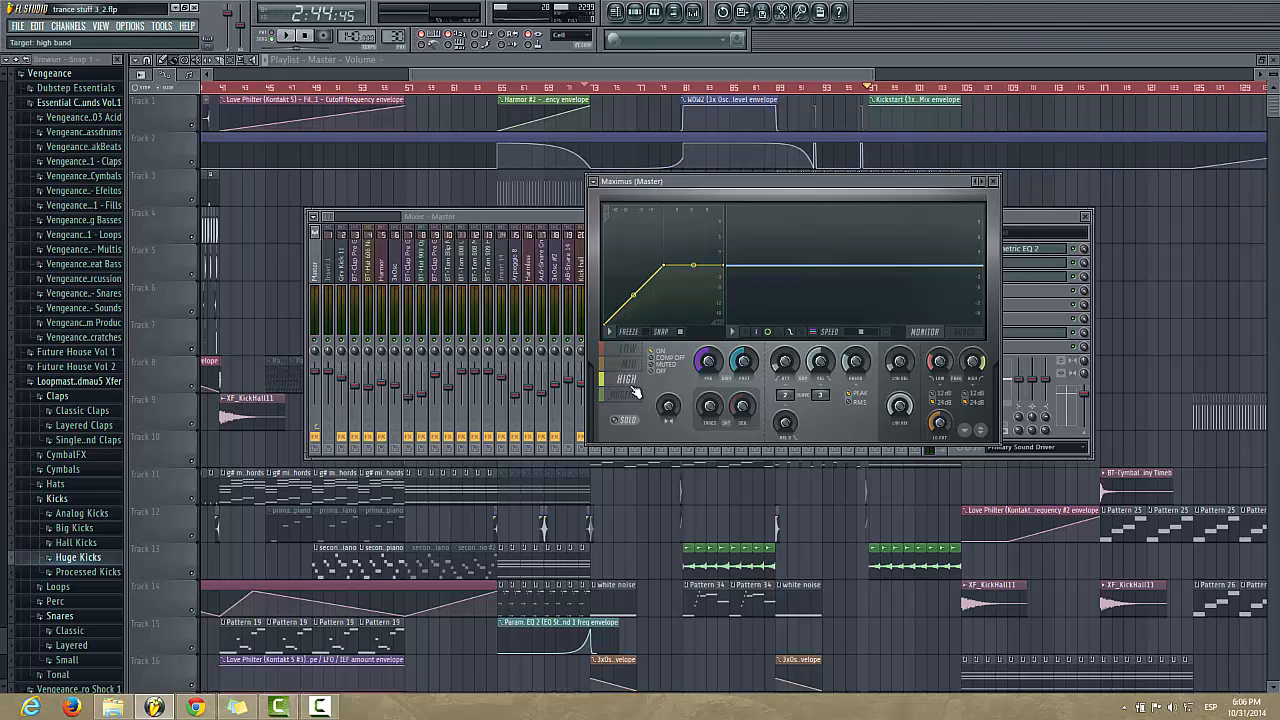
click(632, 398)
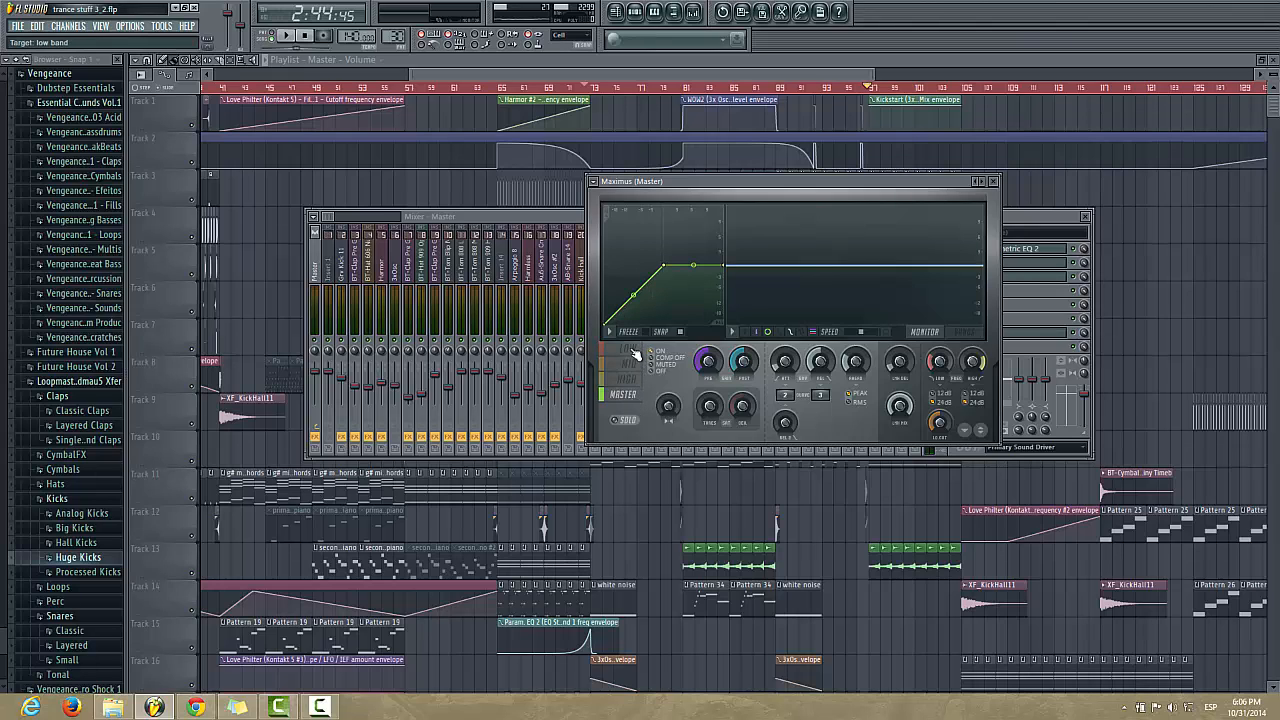
click(630, 350)
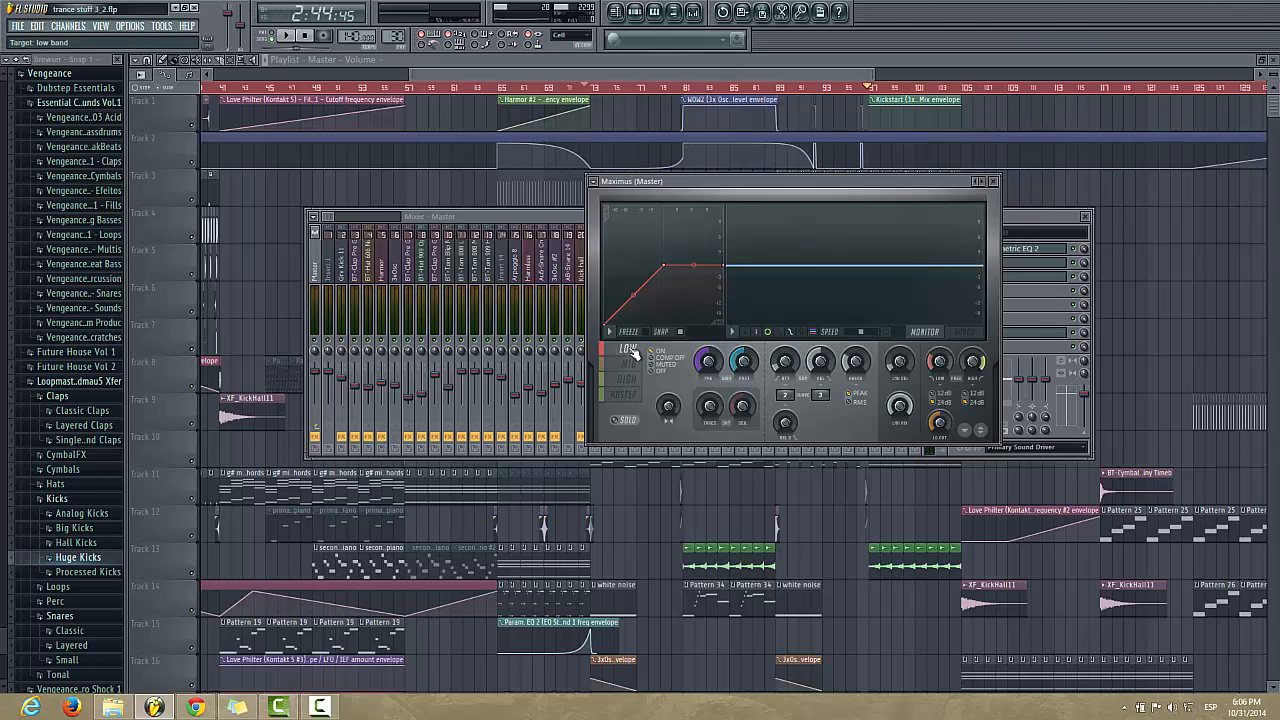
Step: Shape the high band's compression curve by lowering the knee point, bending the upper segment into a smooth arc and raising the end point
click(634, 385)
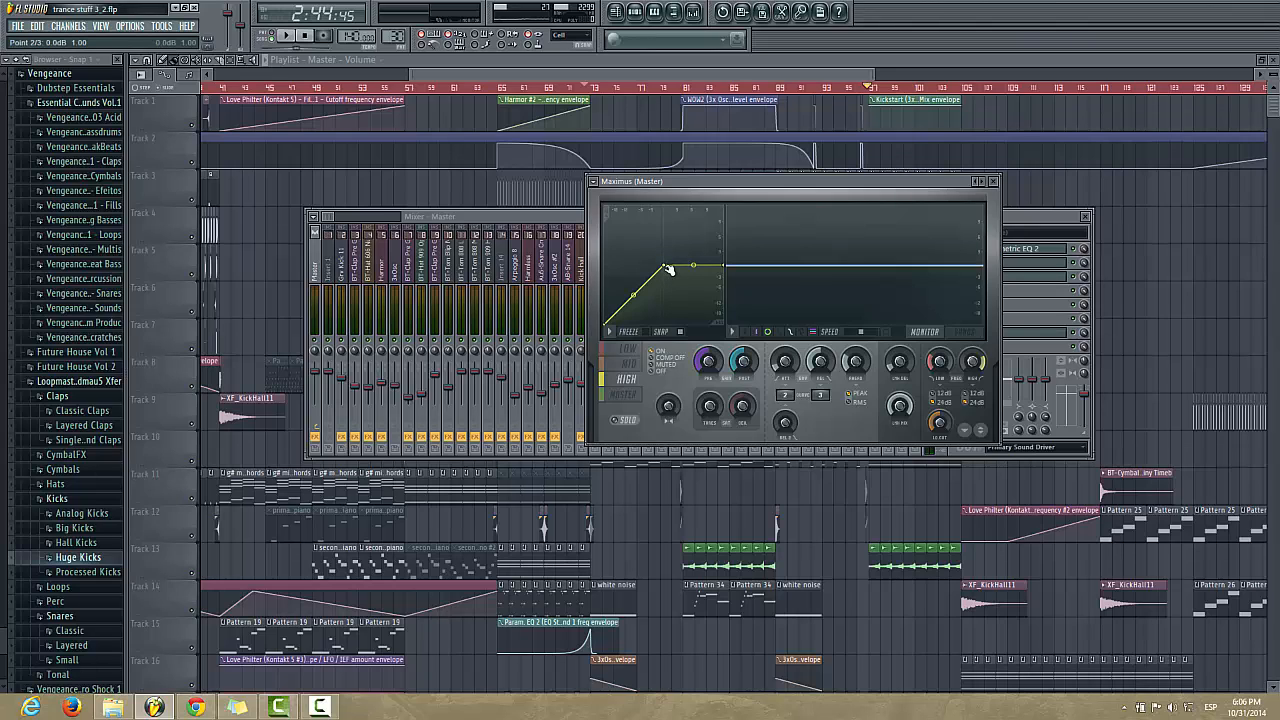
drag(668, 270, 650, 283)
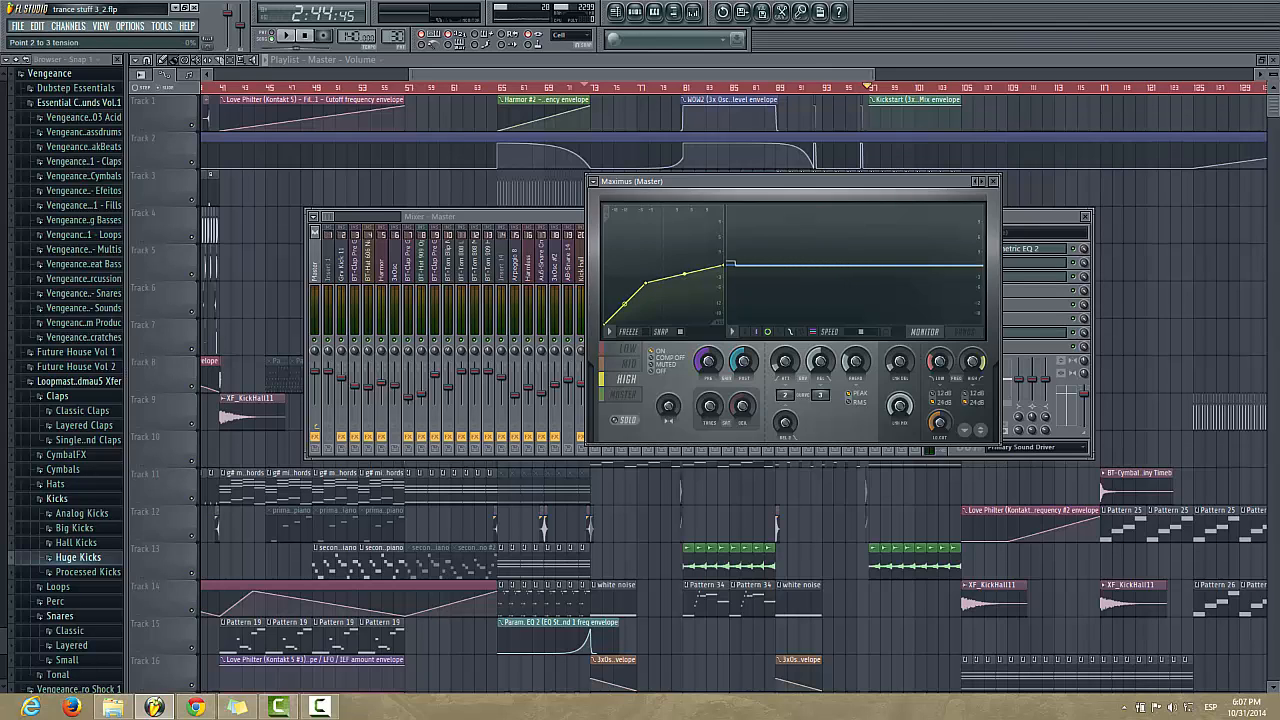
drag(684, 273, 688, 262)
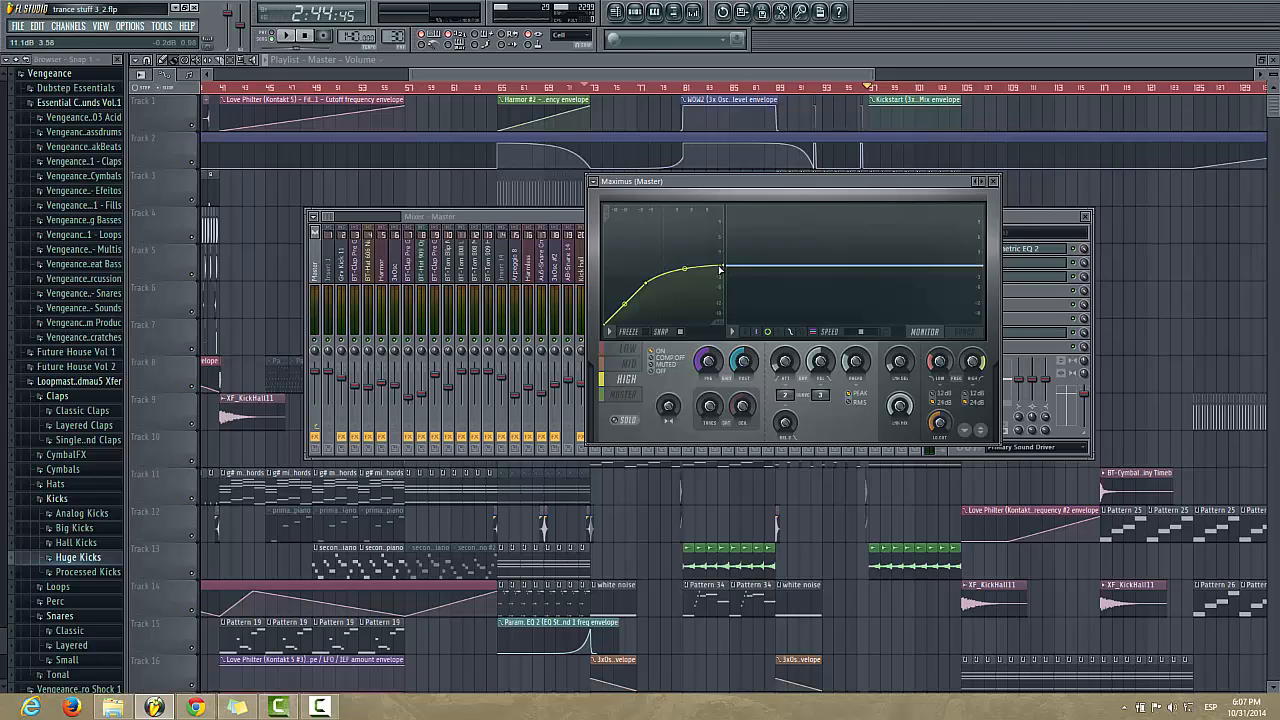
drag(726, 268, 724, 252)
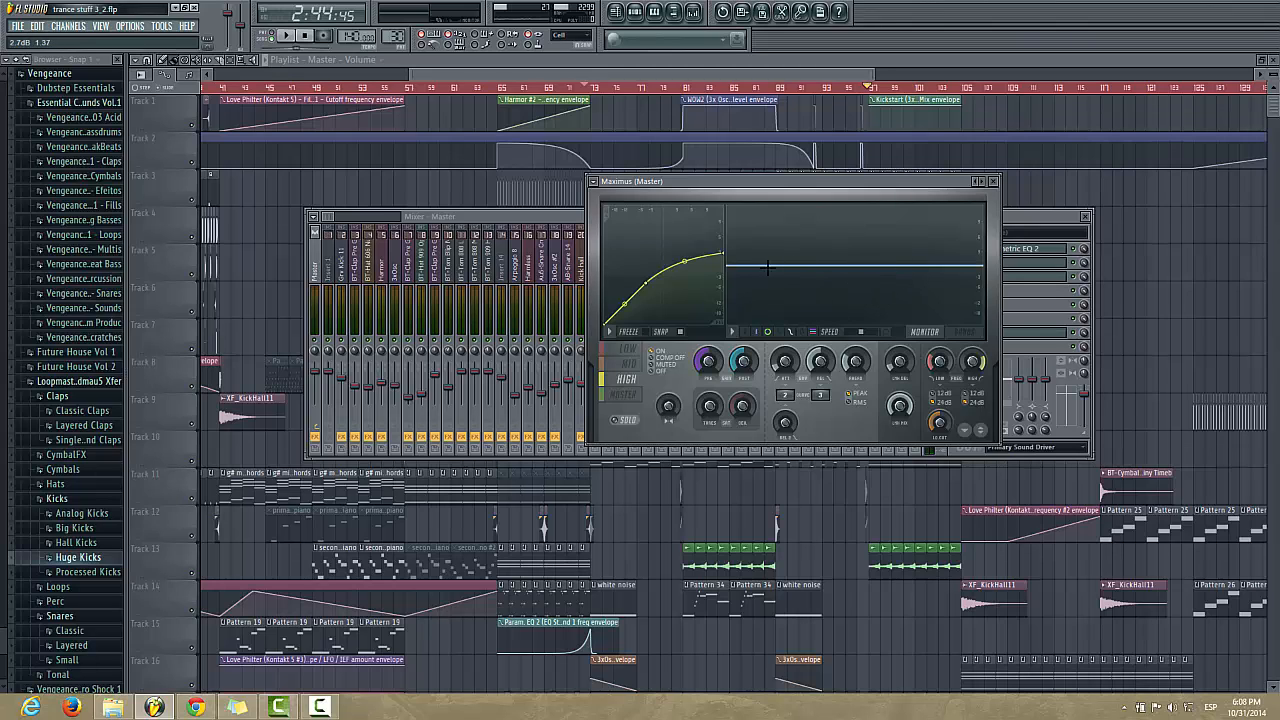
mouse_move(860, 272)
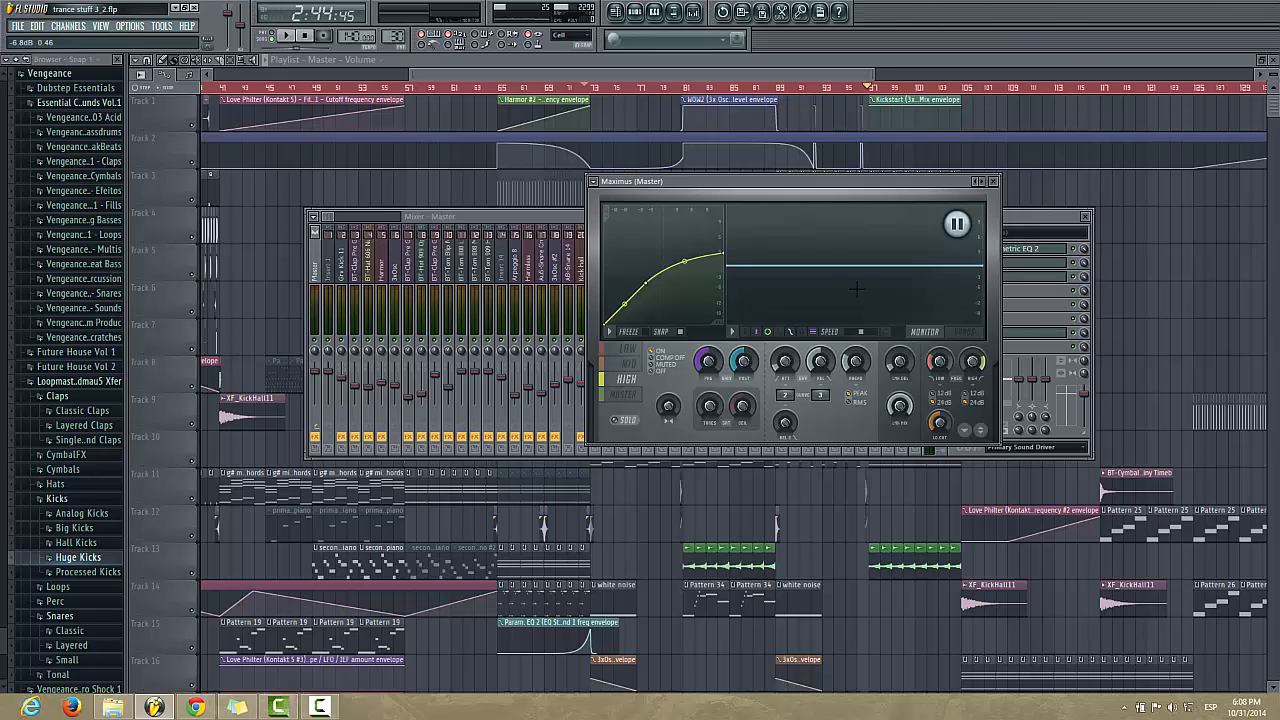
Step: Check the mid and low bands and try out the stereo separation on the high band
click(630, 365)
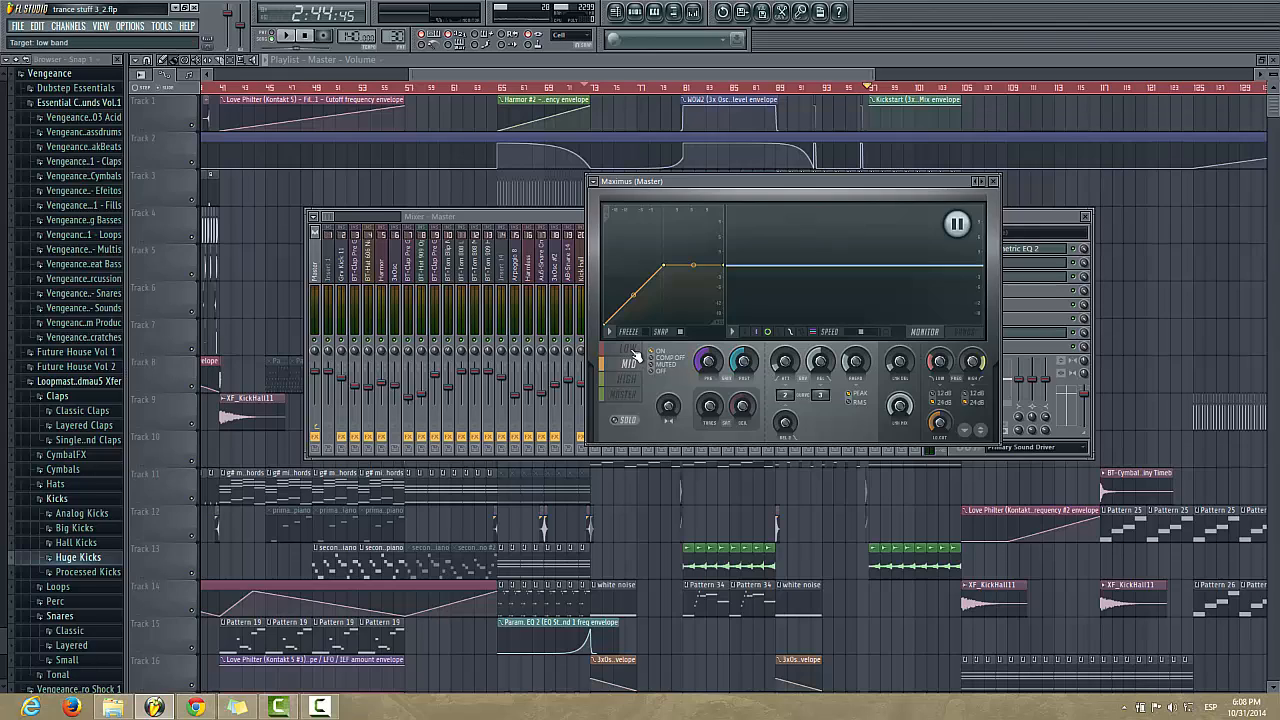
click(630, 350)
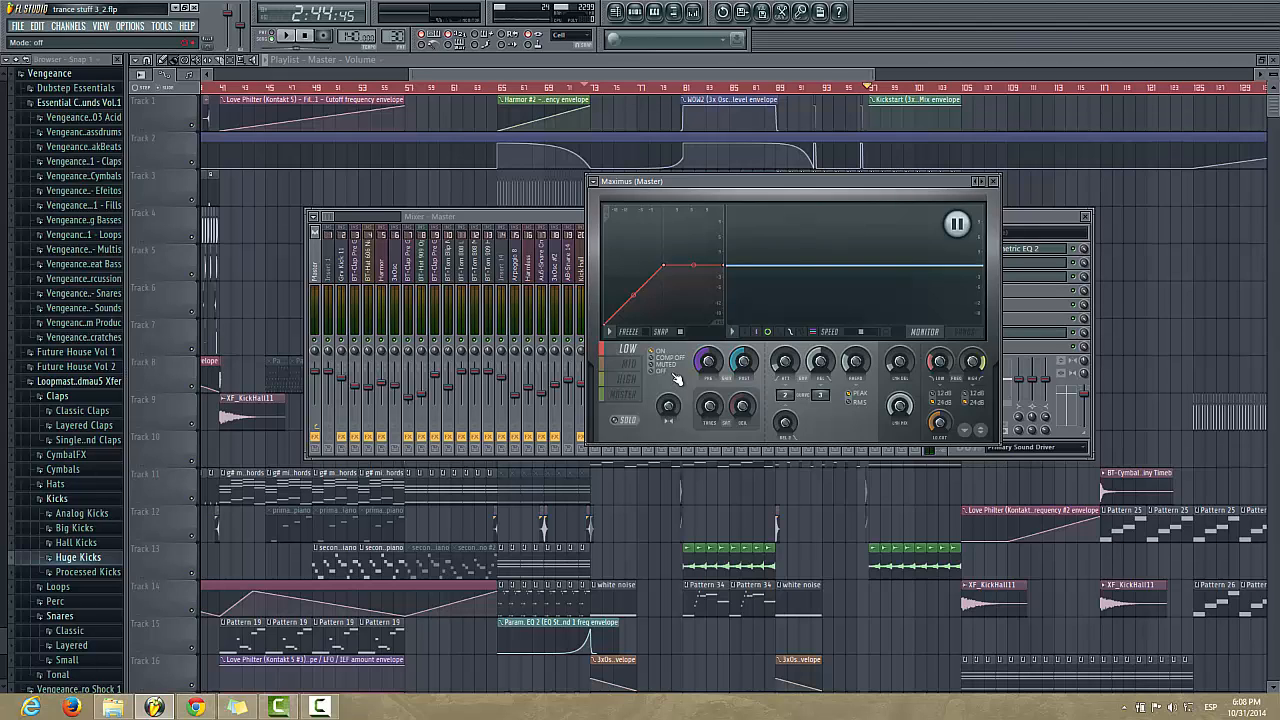
click(681, 370)
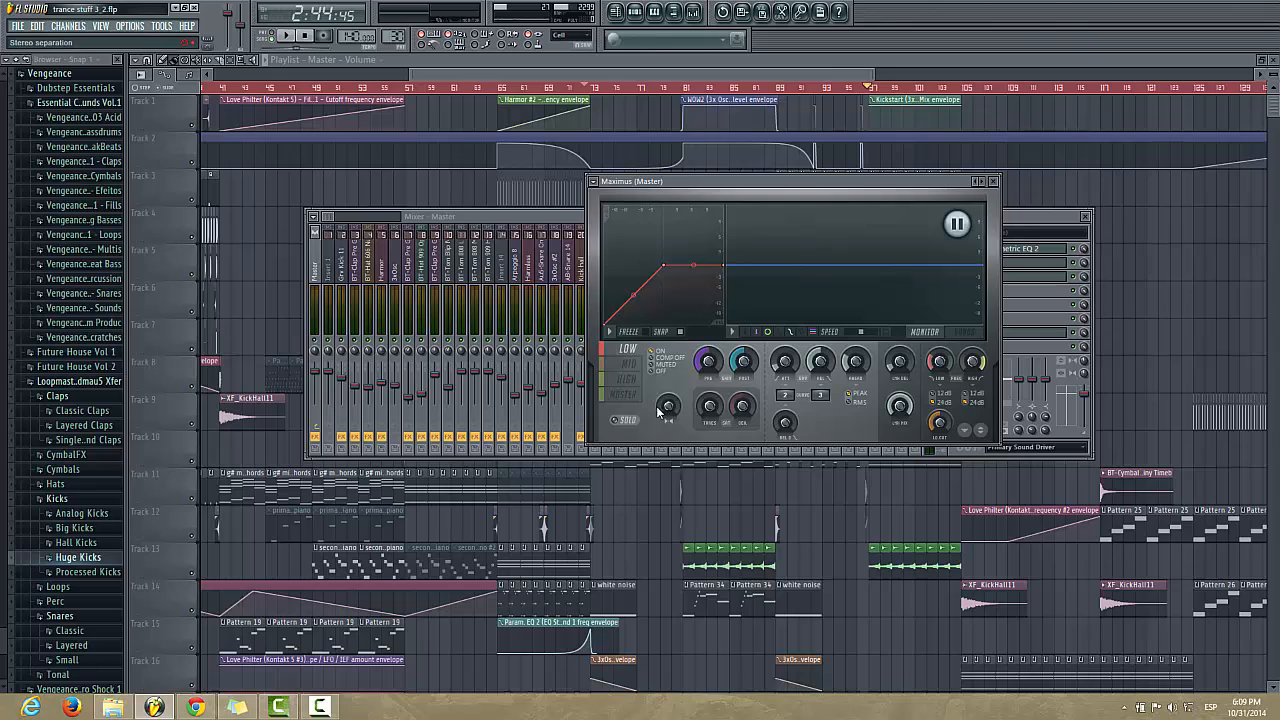
click(626, 379)
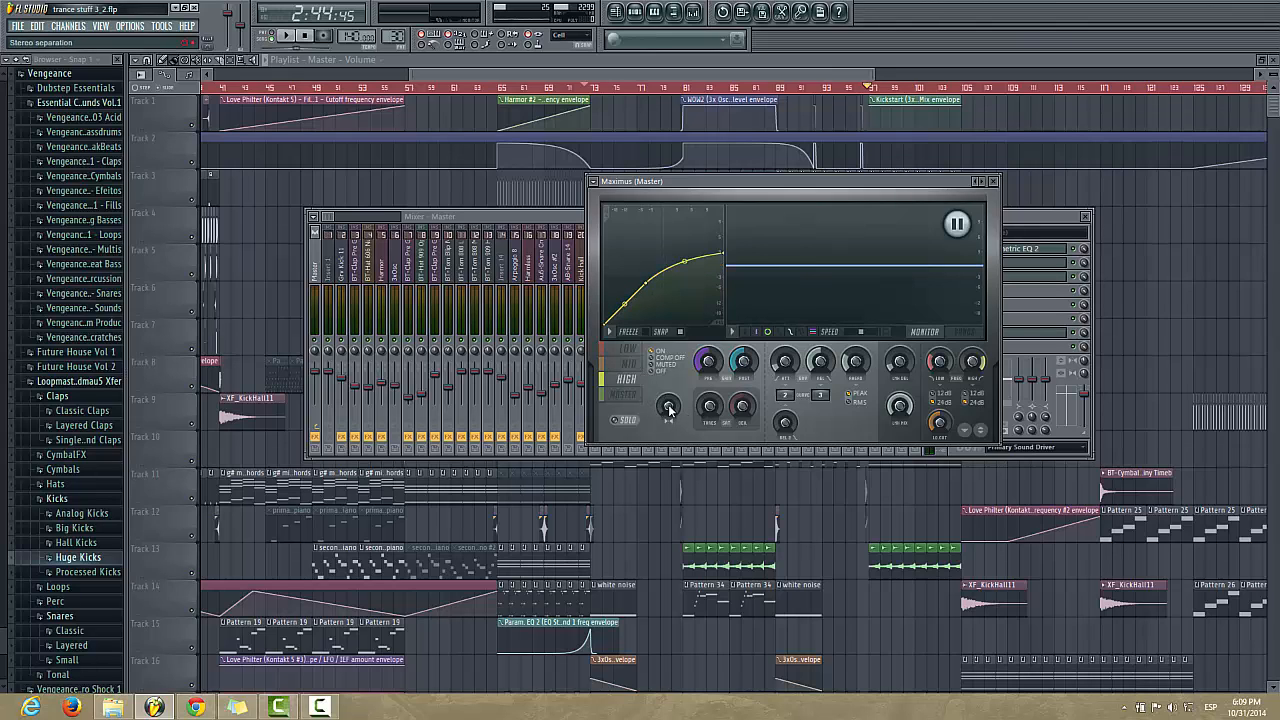
drag(669, 410, 669, 396)
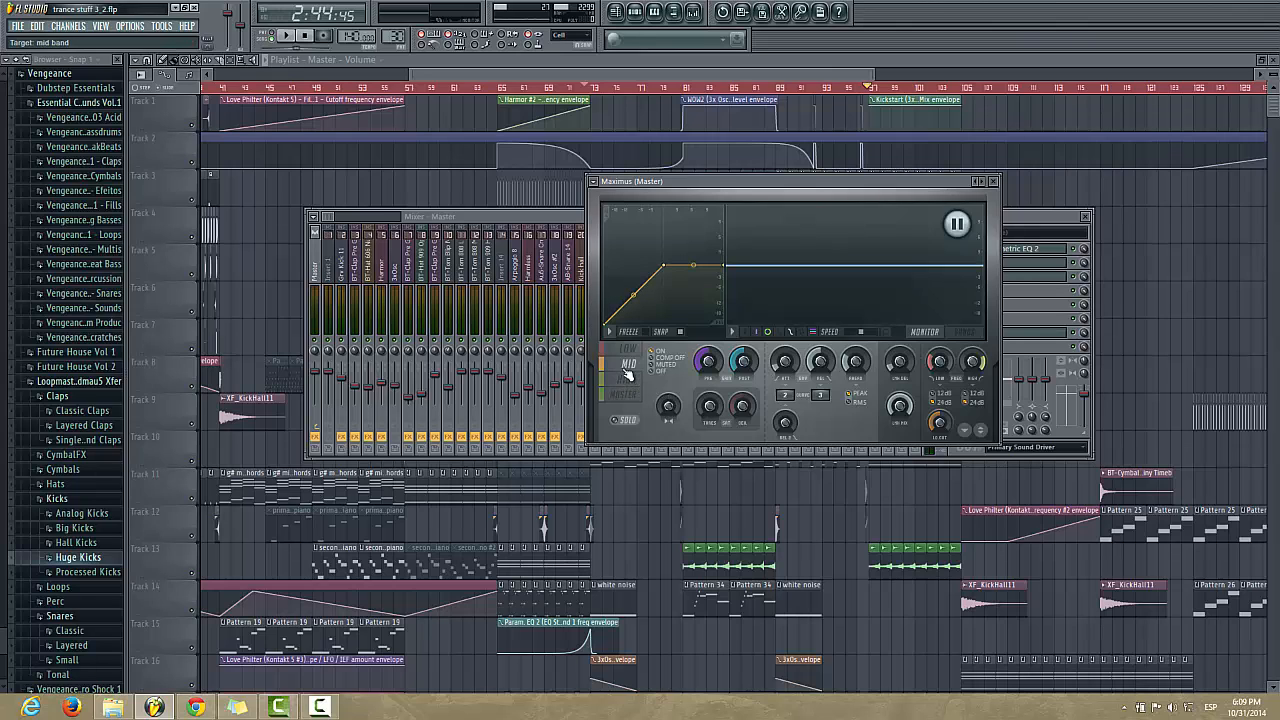
right_click(669, 406)
click(683, 410)
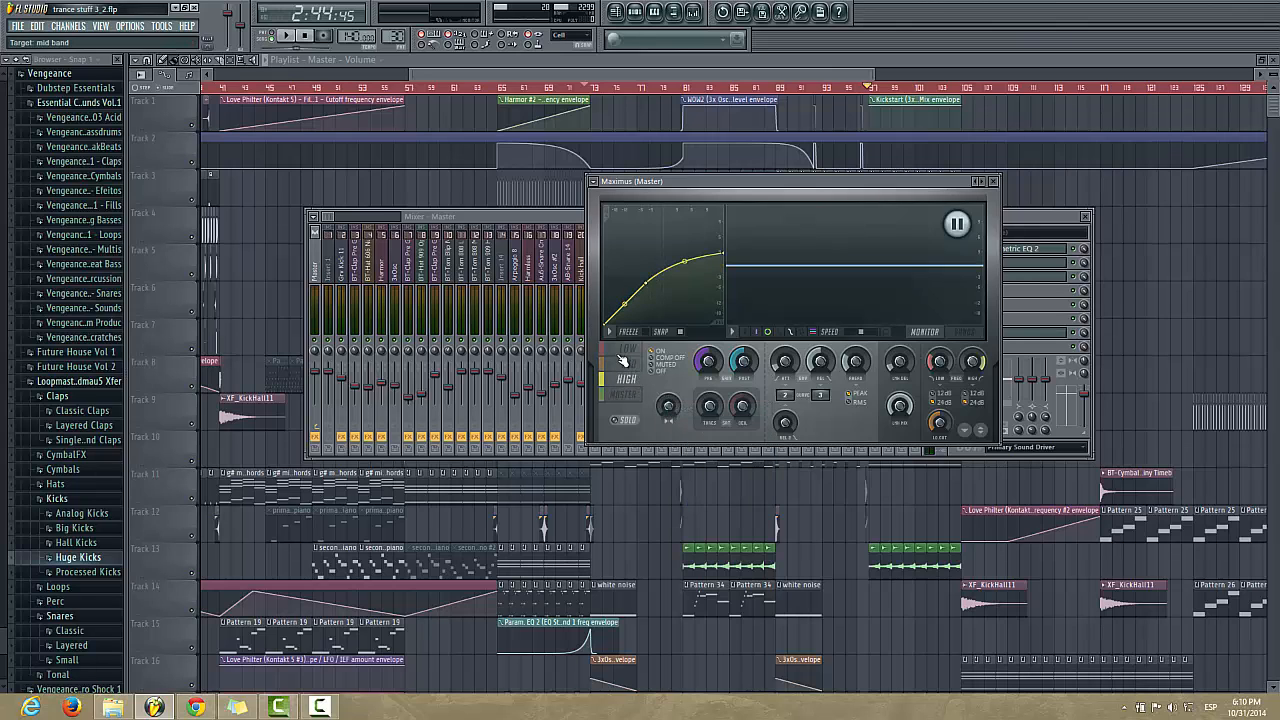
Step: Set the low band's stereo separation to 100% merged
click(626, 349)
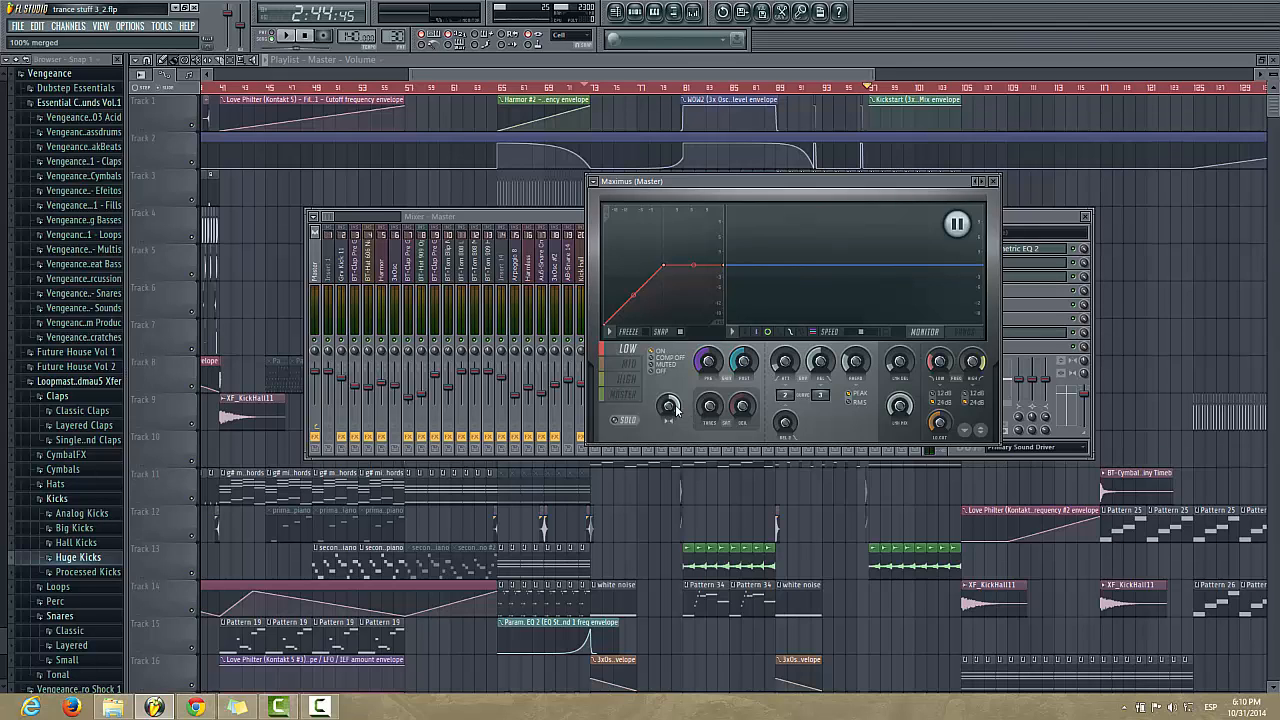
drag(676, 408, 672, 408)
Step: Show the frequency bands display and set the crossover between the low and mid bands to 125 Hz
click(630, 386)
click(966, 340)
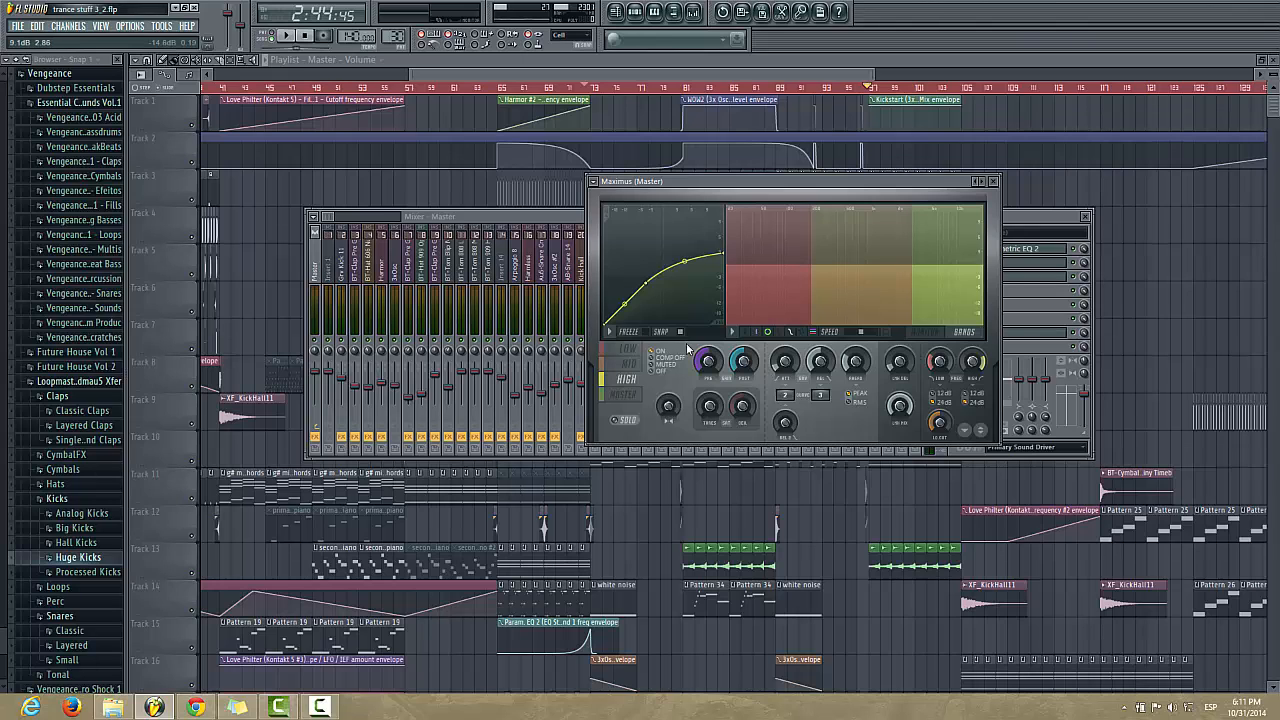
click(798, 264)
drag(803, 255, 797, 255)
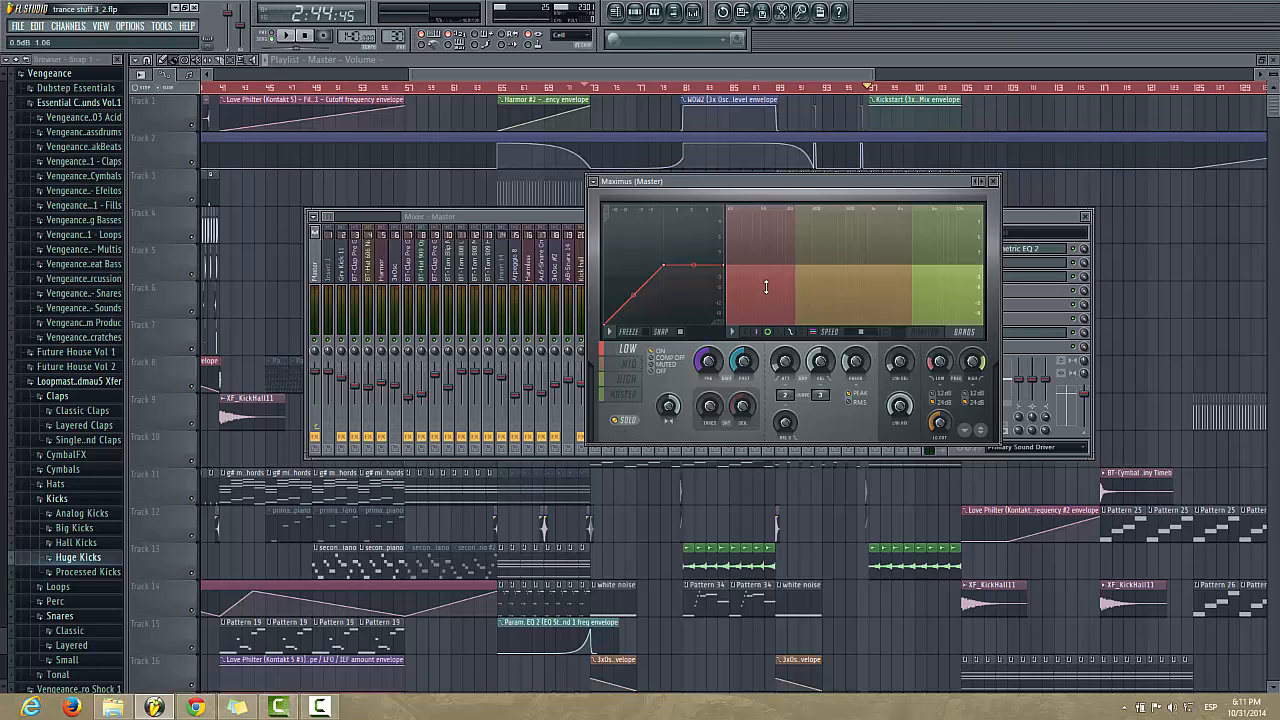
drag(791, 259, 833, 255)
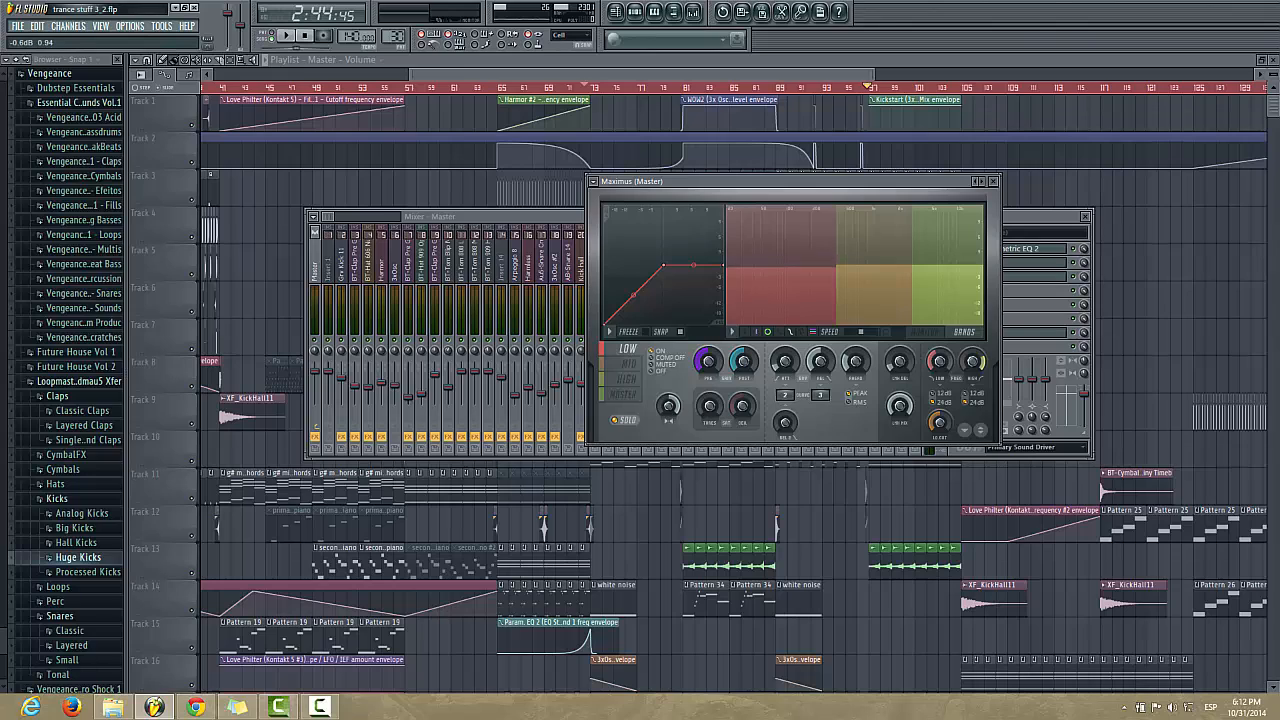
drag(833, 255, 831, 260)
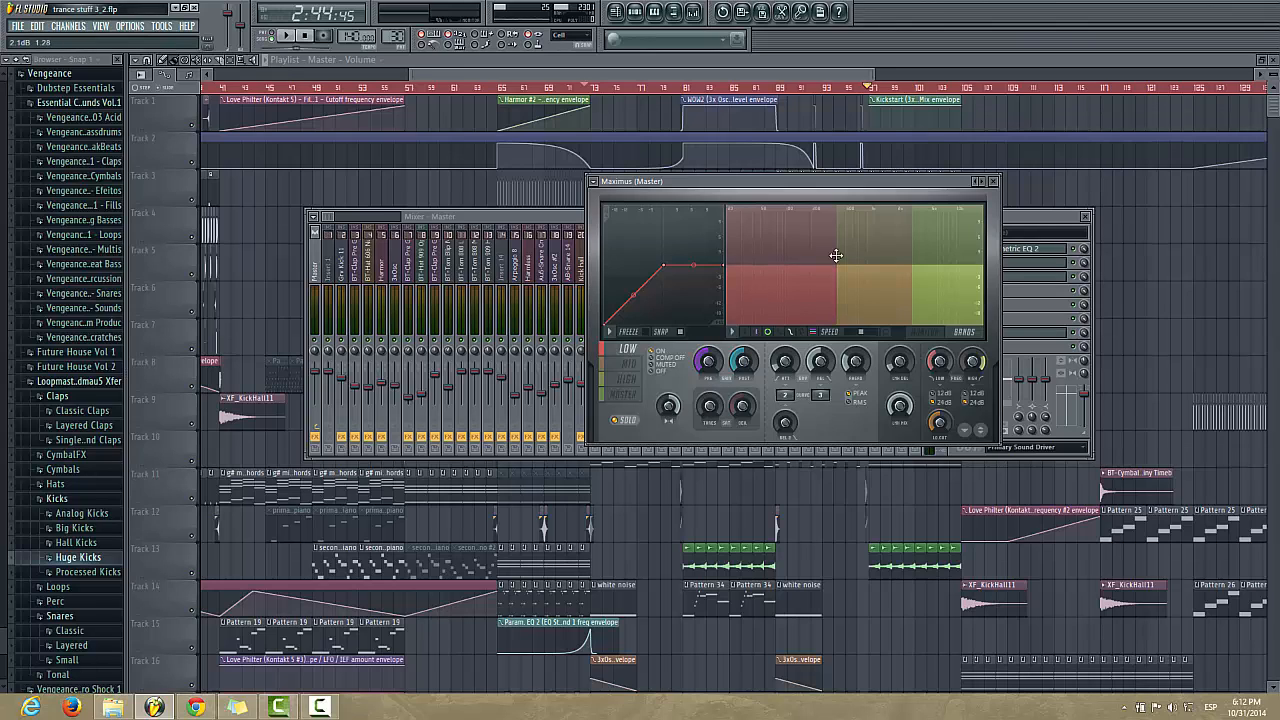
drag(836, 256, 794, 256)
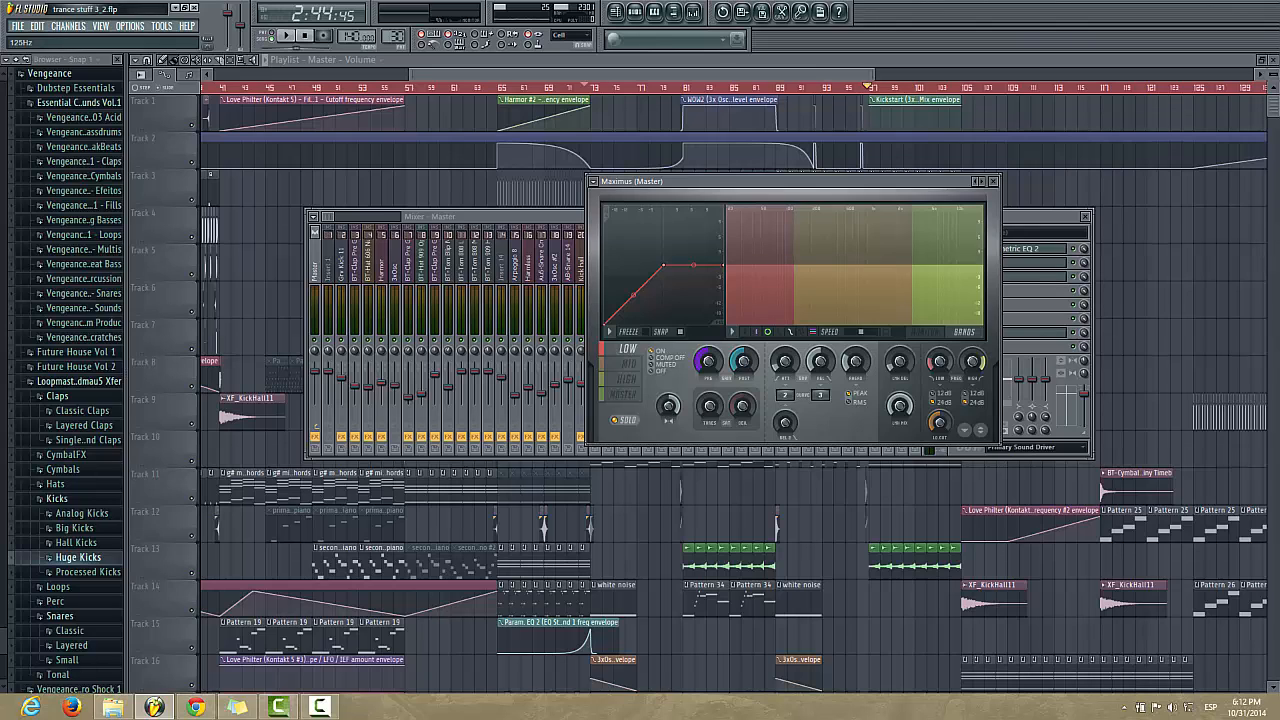
Step: Lower the crossover frequency between the mid and high bands slightly, keeping the high band selected
click(626, 379)
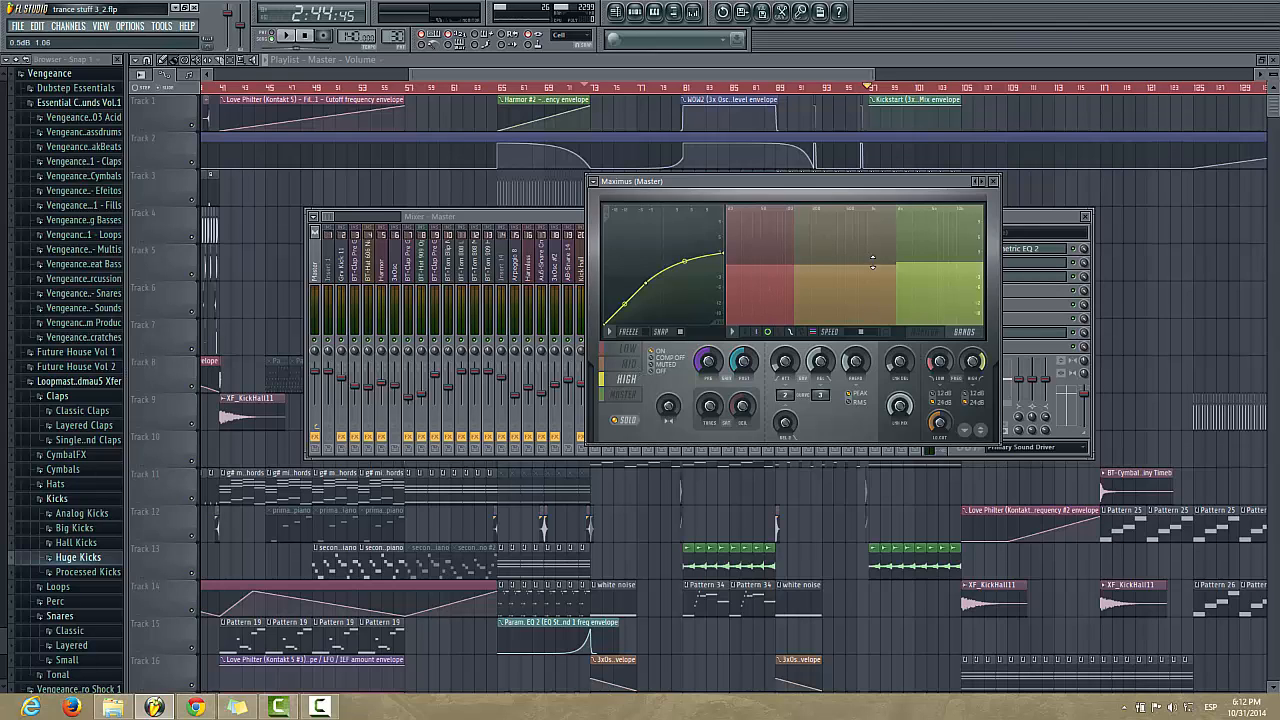
mouse_move(895, 269)
mouse_down()
mouse_move(900, 251)
mouse_move(894, 266)
mouse_up()
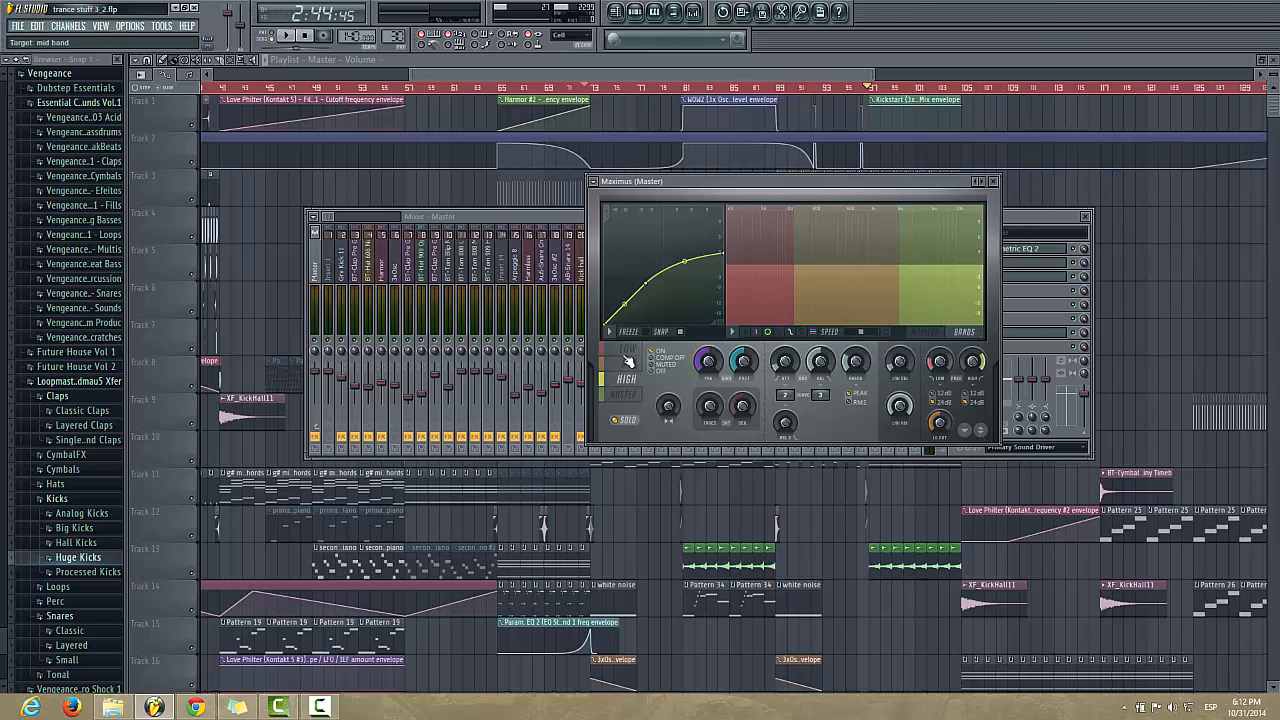
Step: Review the settings of the low, mid, high and master bands in Maximus
click(627, 349)
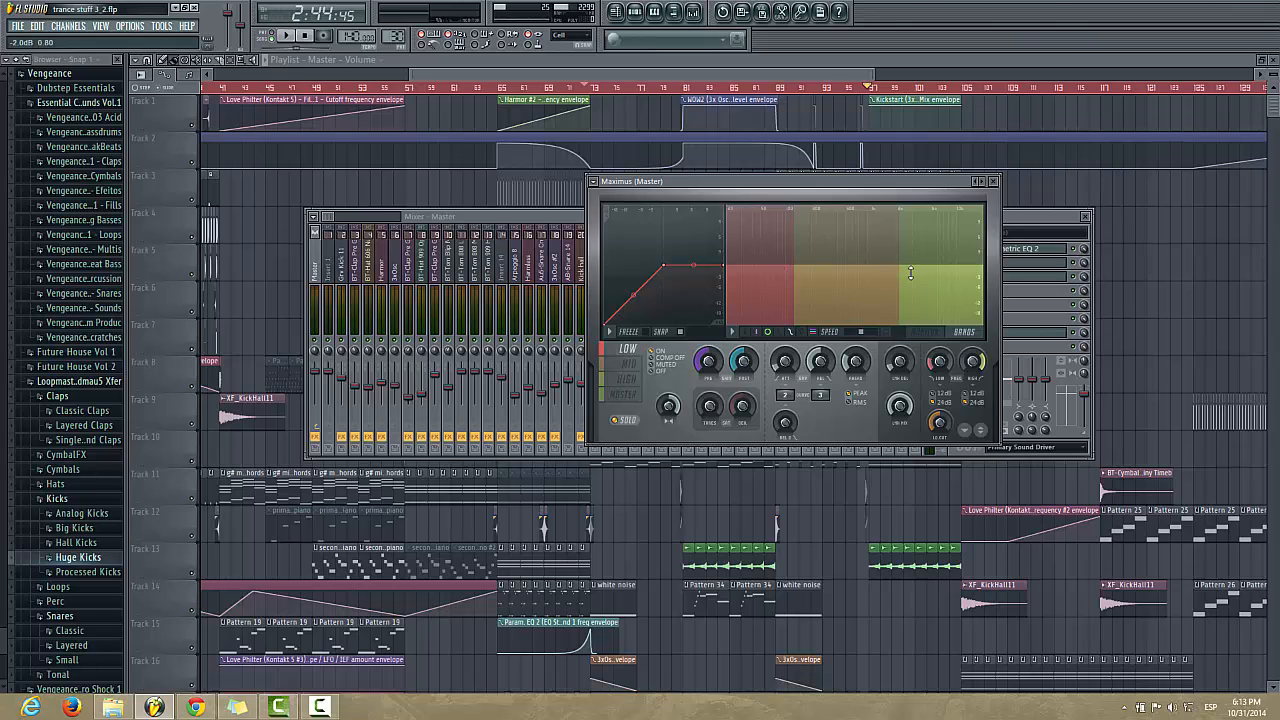
click(626, 379)
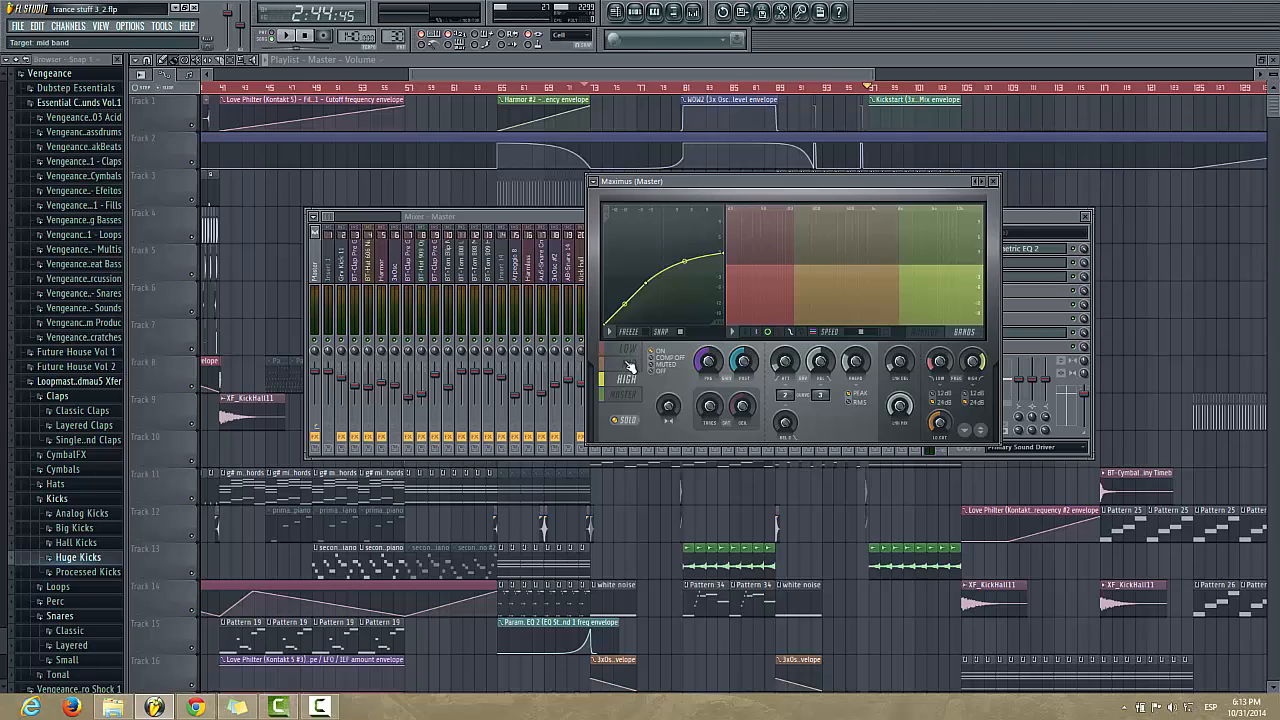
click(623, 394)
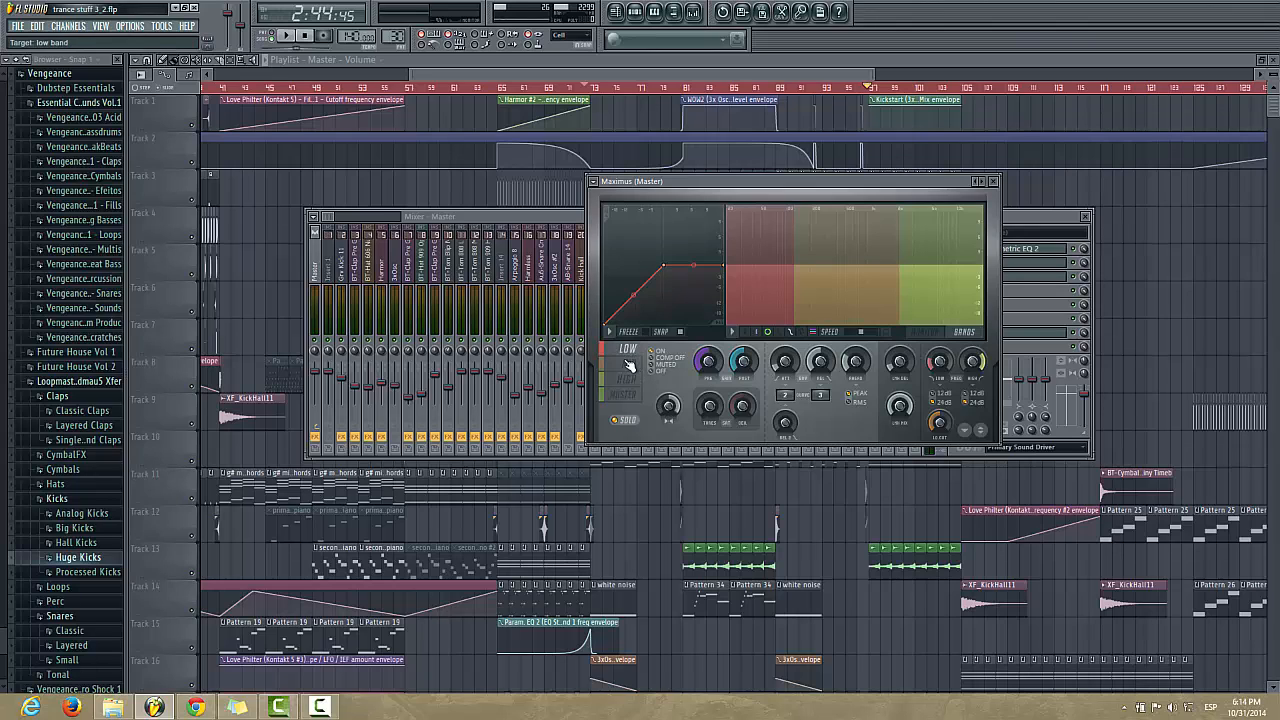
click(628, 380)
click(629, 365)
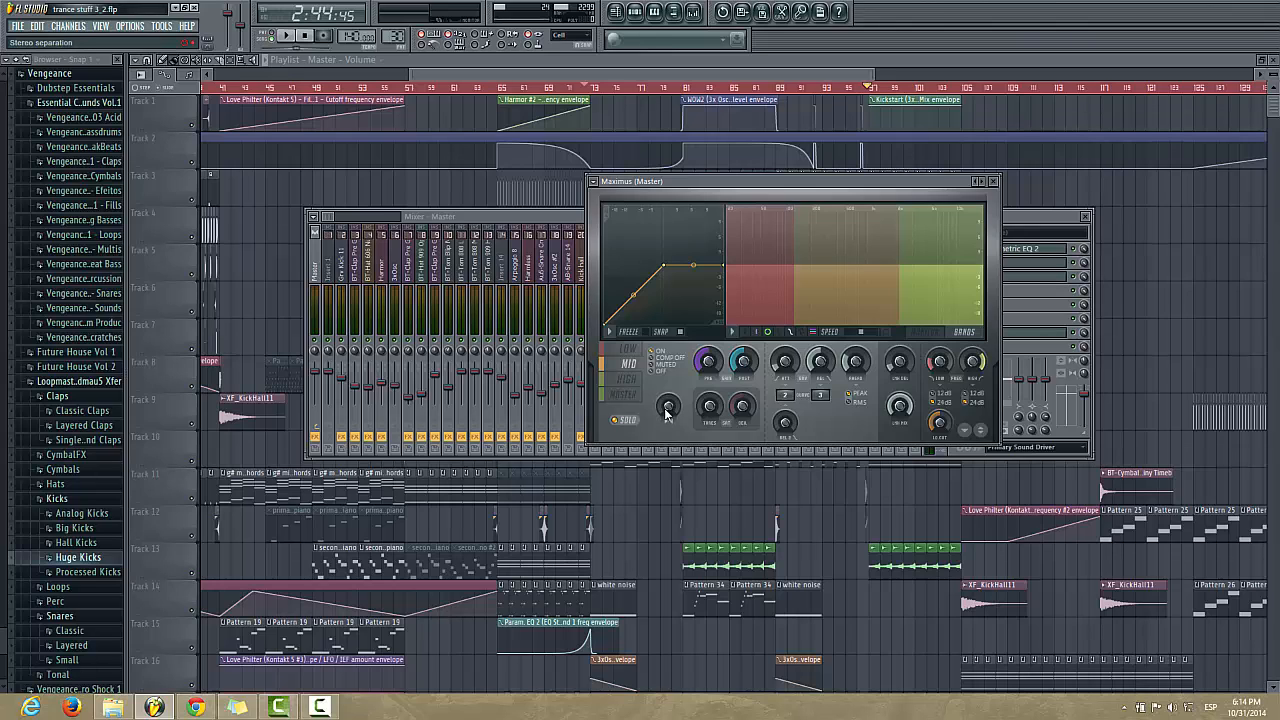
click(622, 394)
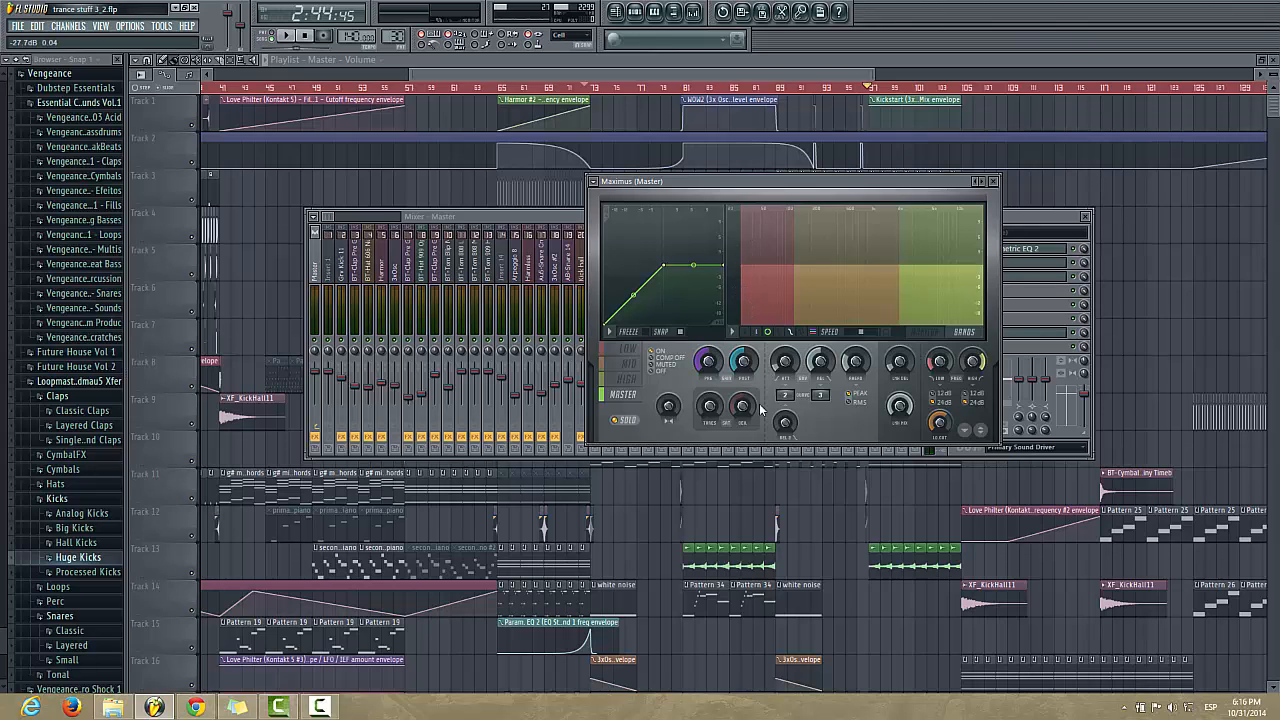
click(626, 379)
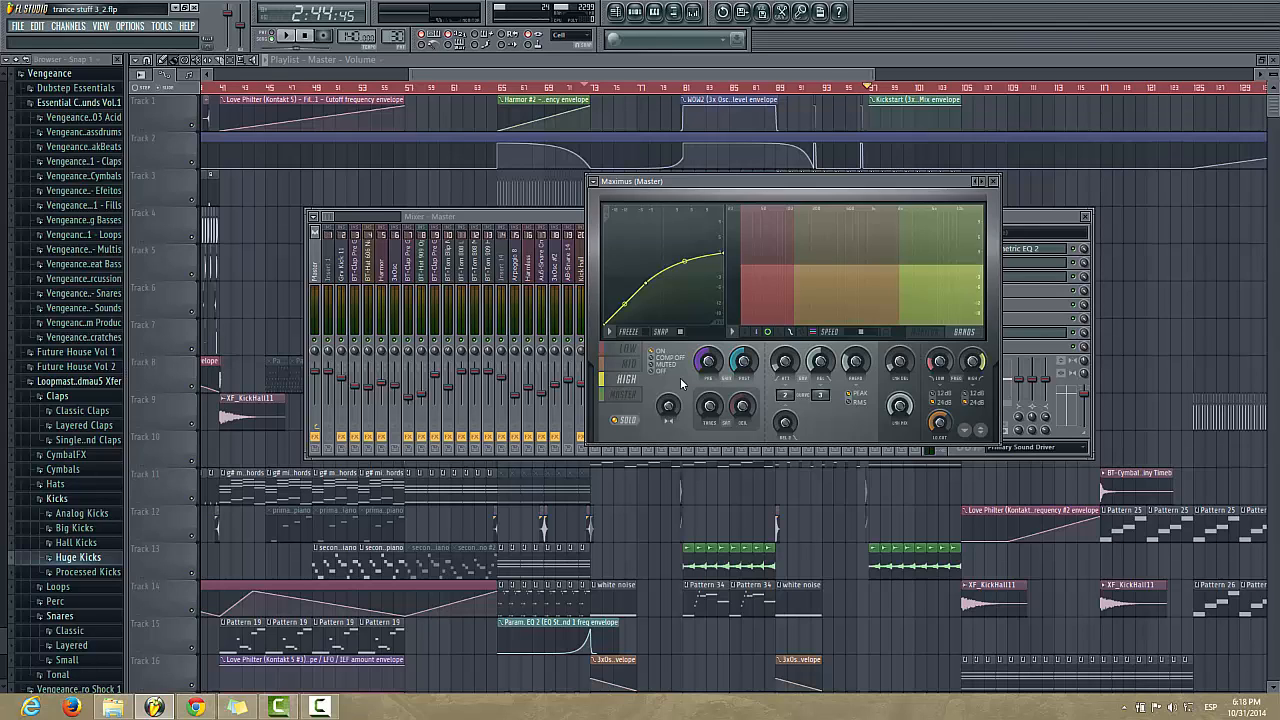
Step: Close Maximus, return to the beginning of the playlist and play the song's intro before pausing it
click(996, 182)
drag(519, 75, 304, 79)
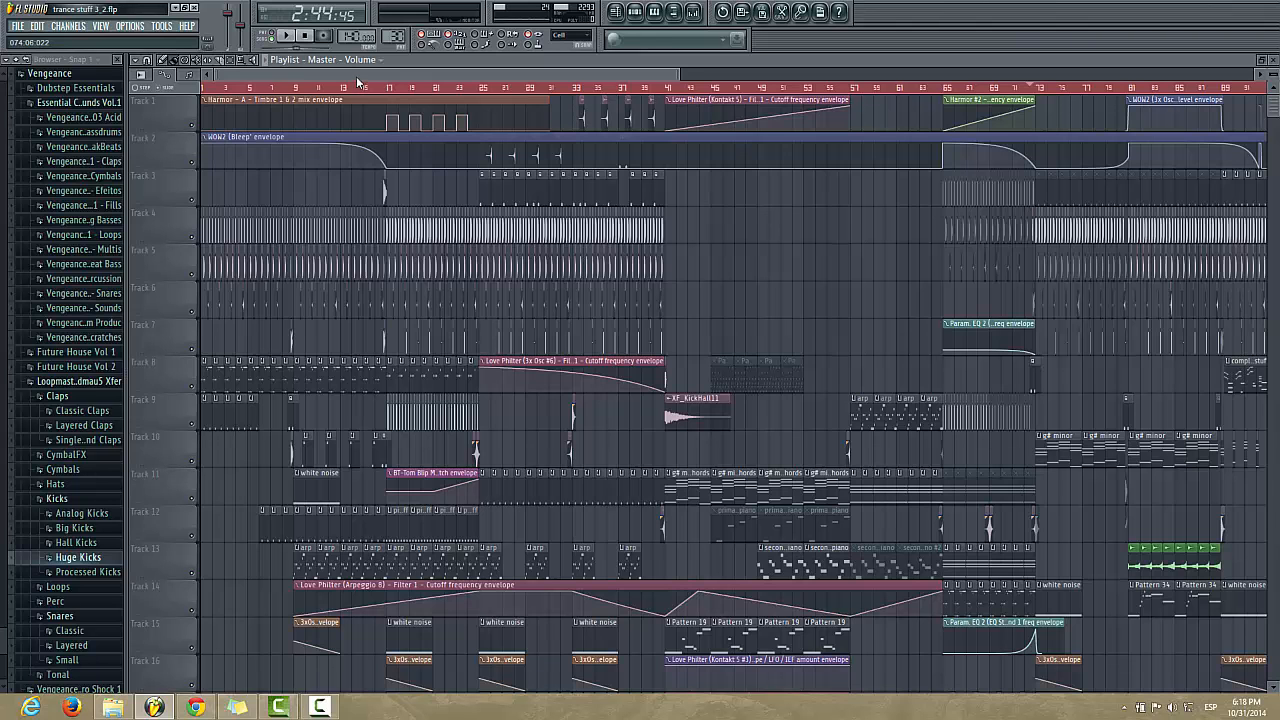
scroll(670, 81, up, 2)
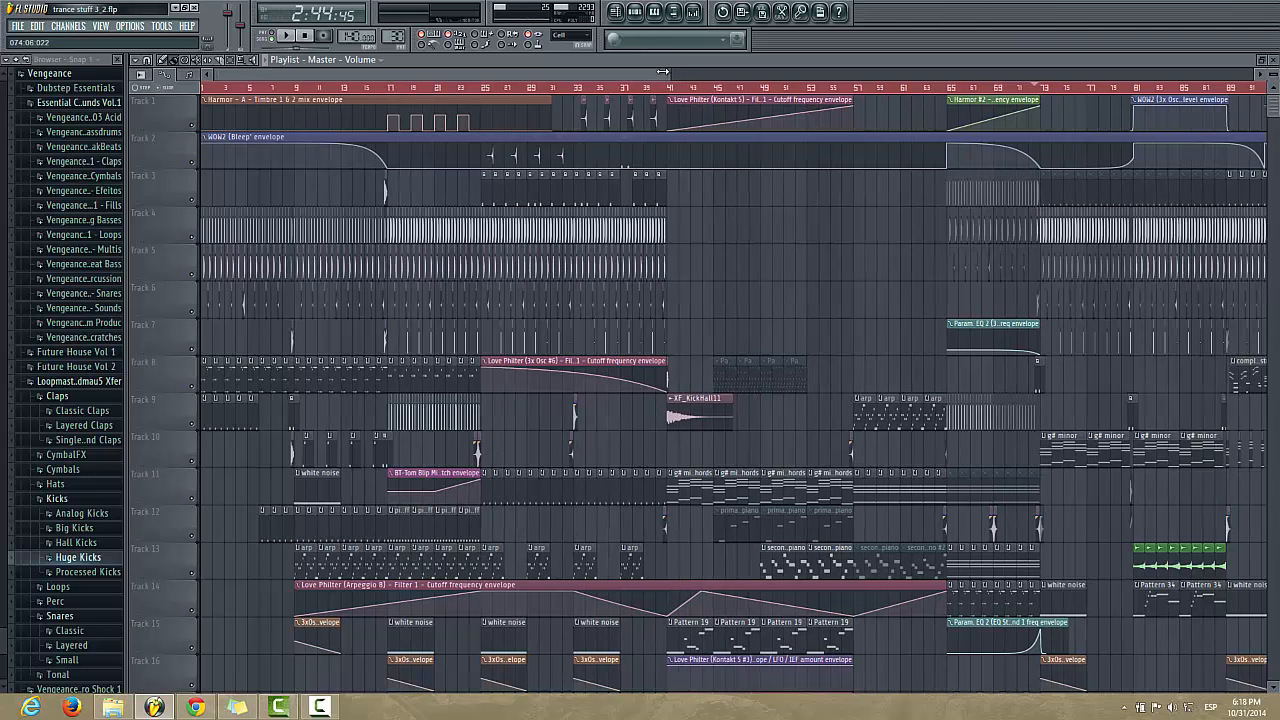
click(285, 37)
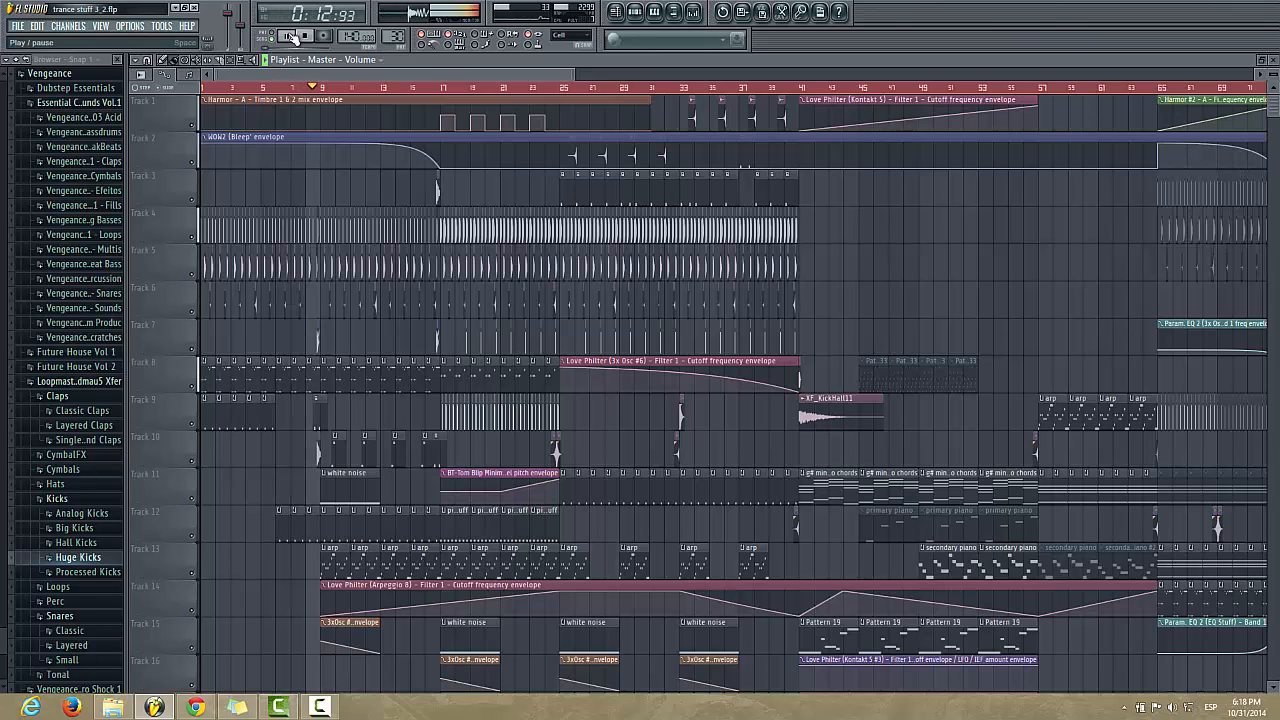
click(289, 36)
Step: Open the mixer and continue playing the song to listen to the master output, stopping at the end
click(693, 14)
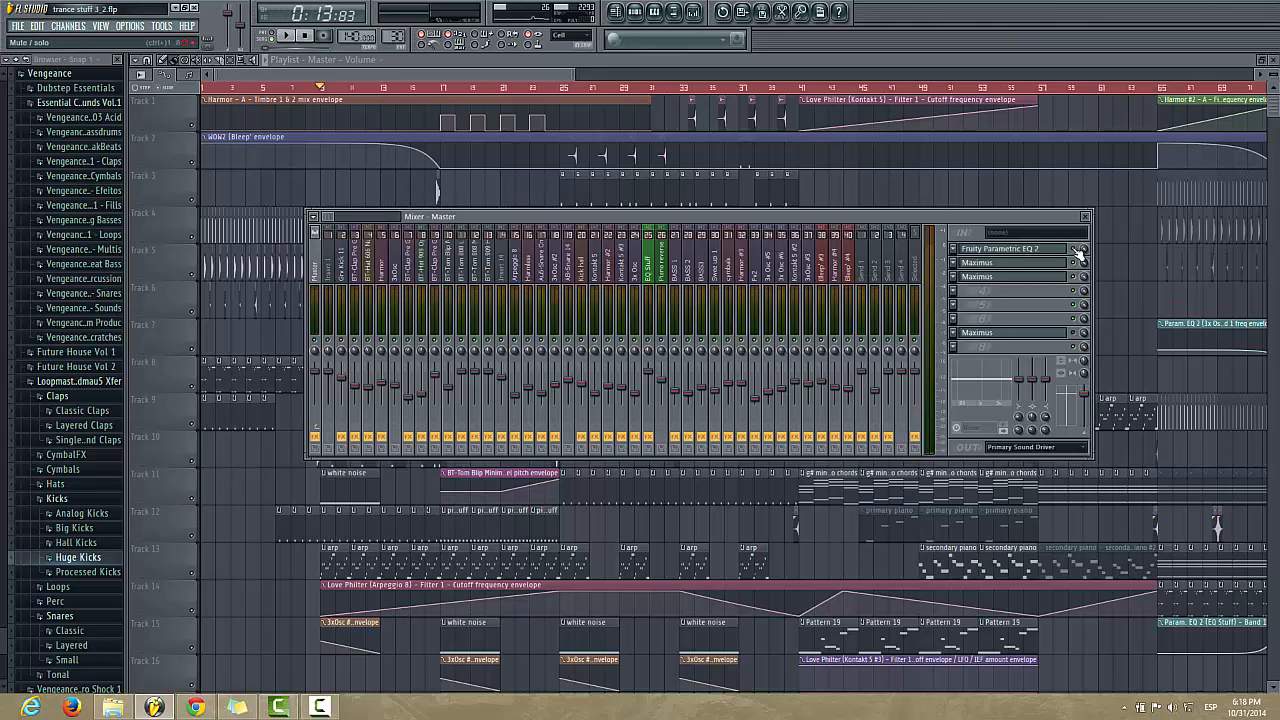
click(289, 36)
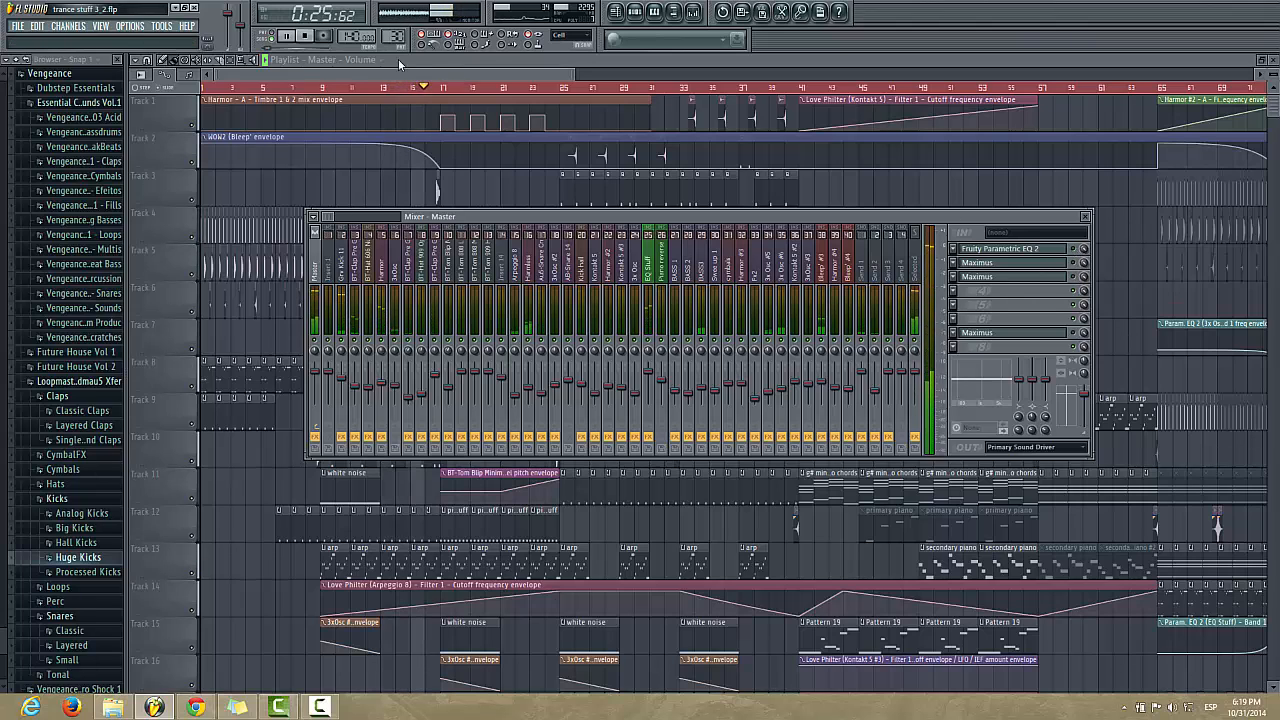
click(286, 35)
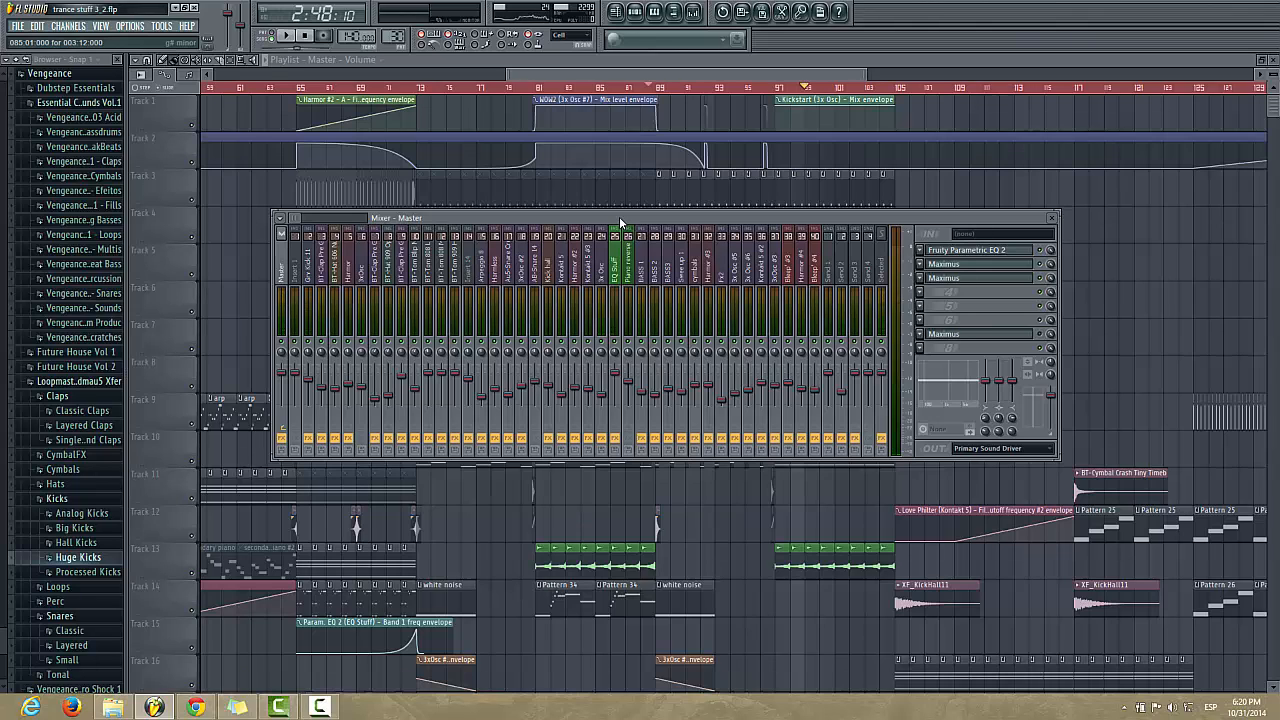
Step: Open Fruity Parametric EQ 2 on the master channel and arrange the mixer and EQ windows for viewing
drag(619, 221, 654, 258)
click(1003, 287)
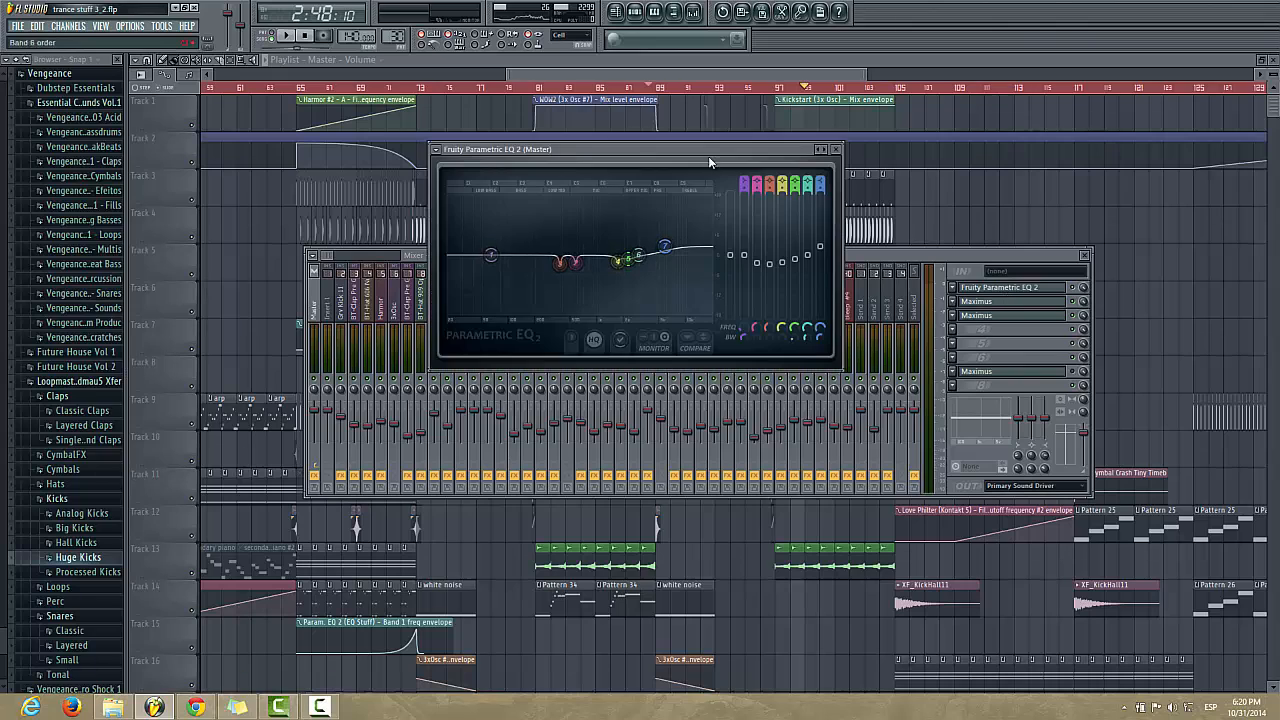
drag(570, 149, 571, 195)
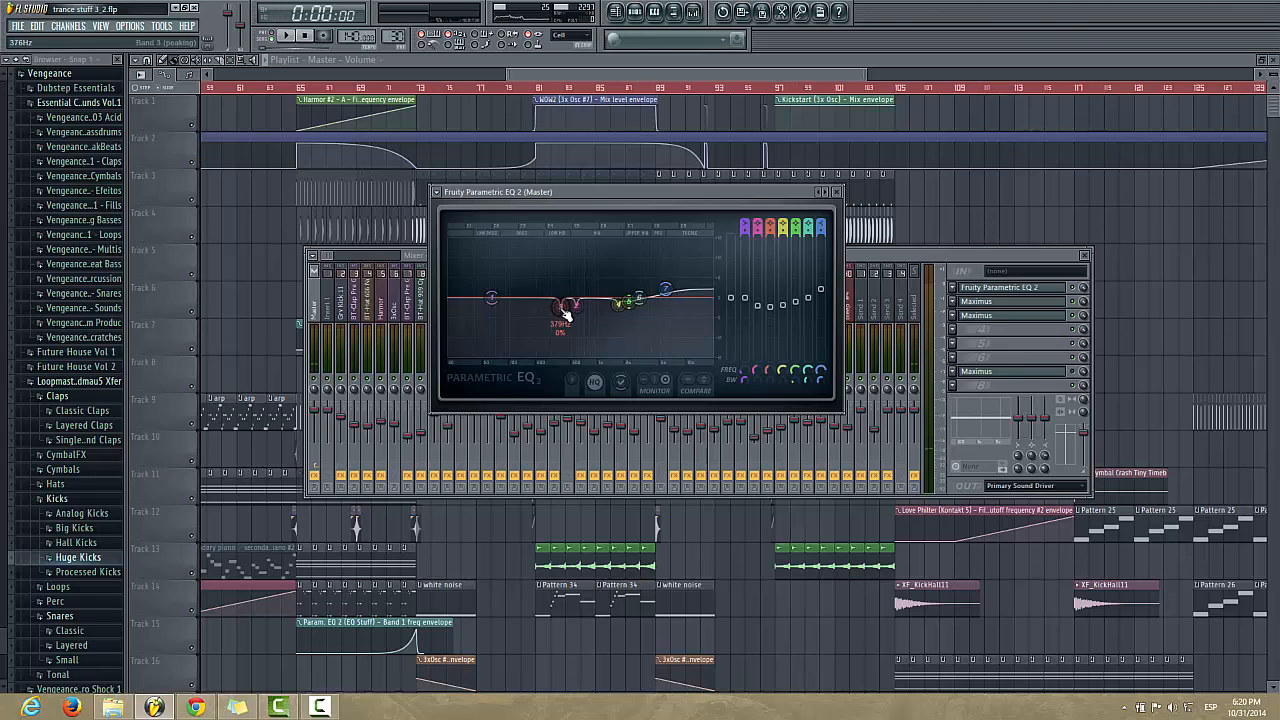
Step: Boost EQ band 3 to 18 dB at about 374 Hz and return it to a slight cut, repeating this during playback, and close the EQ
drag(565, 305, 560, 240)
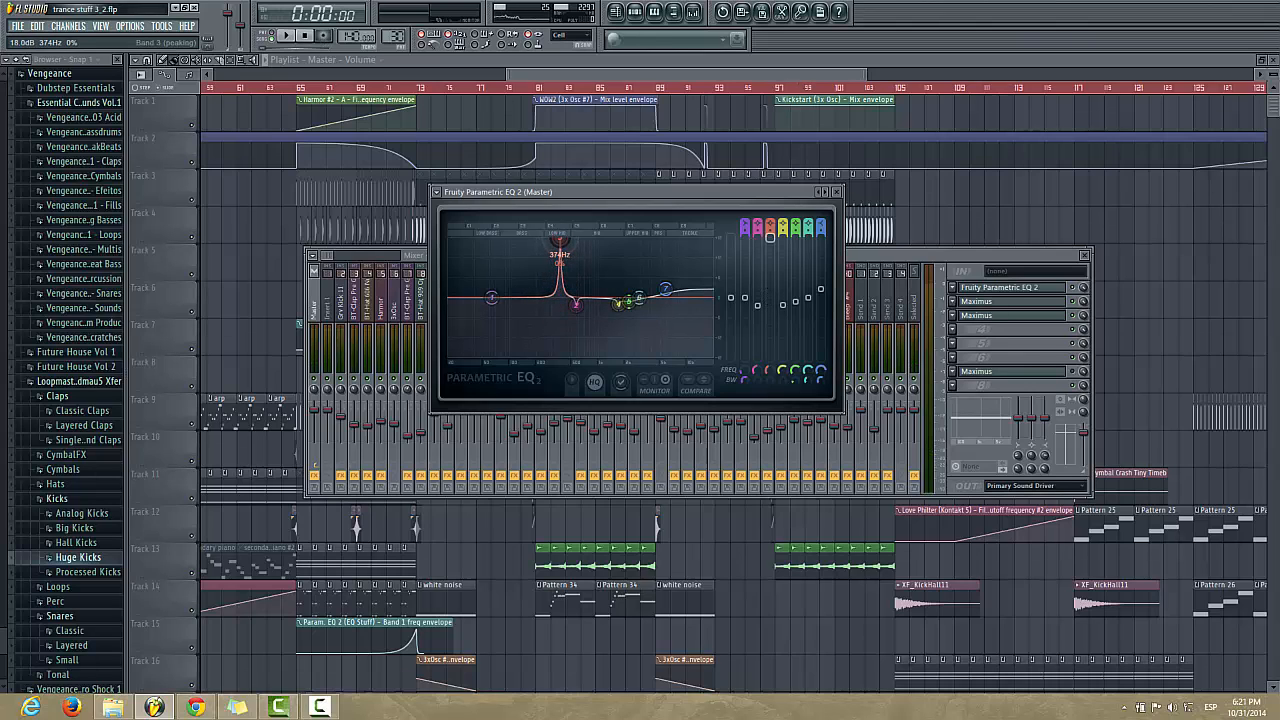
drag(560, 240, 562, 304)
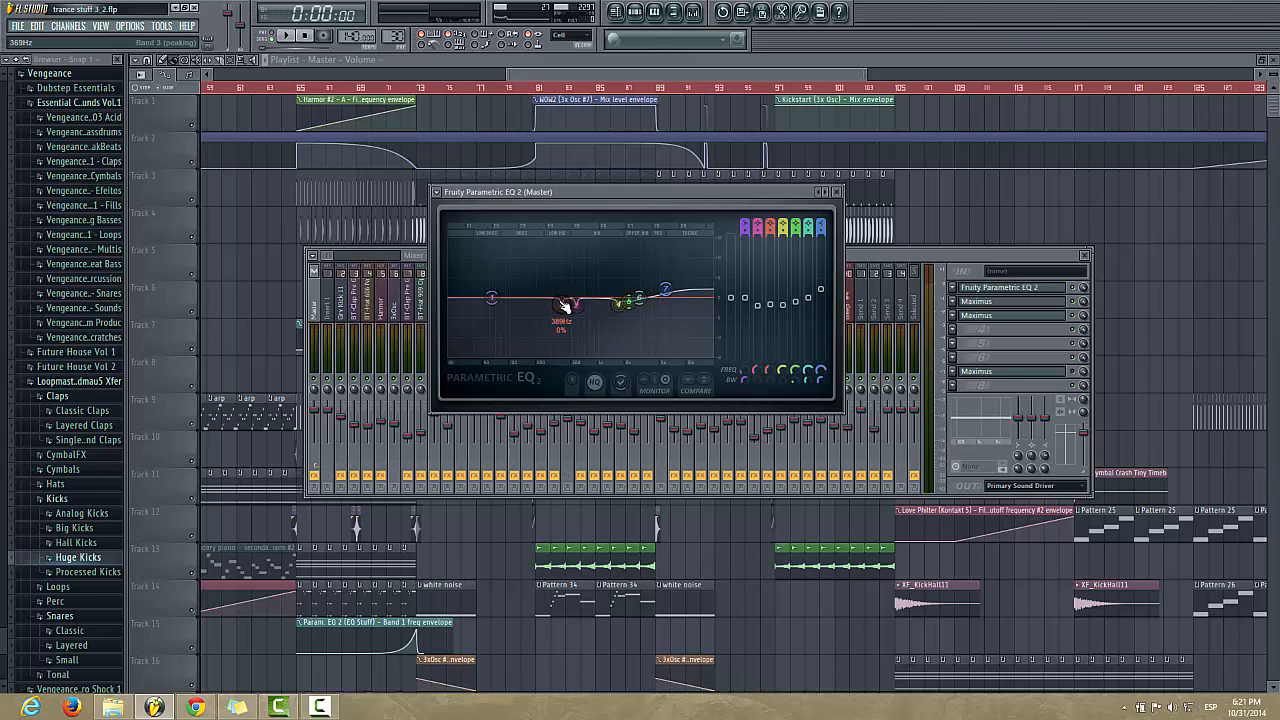
key(space)
drag(565, 305, 560, 240)
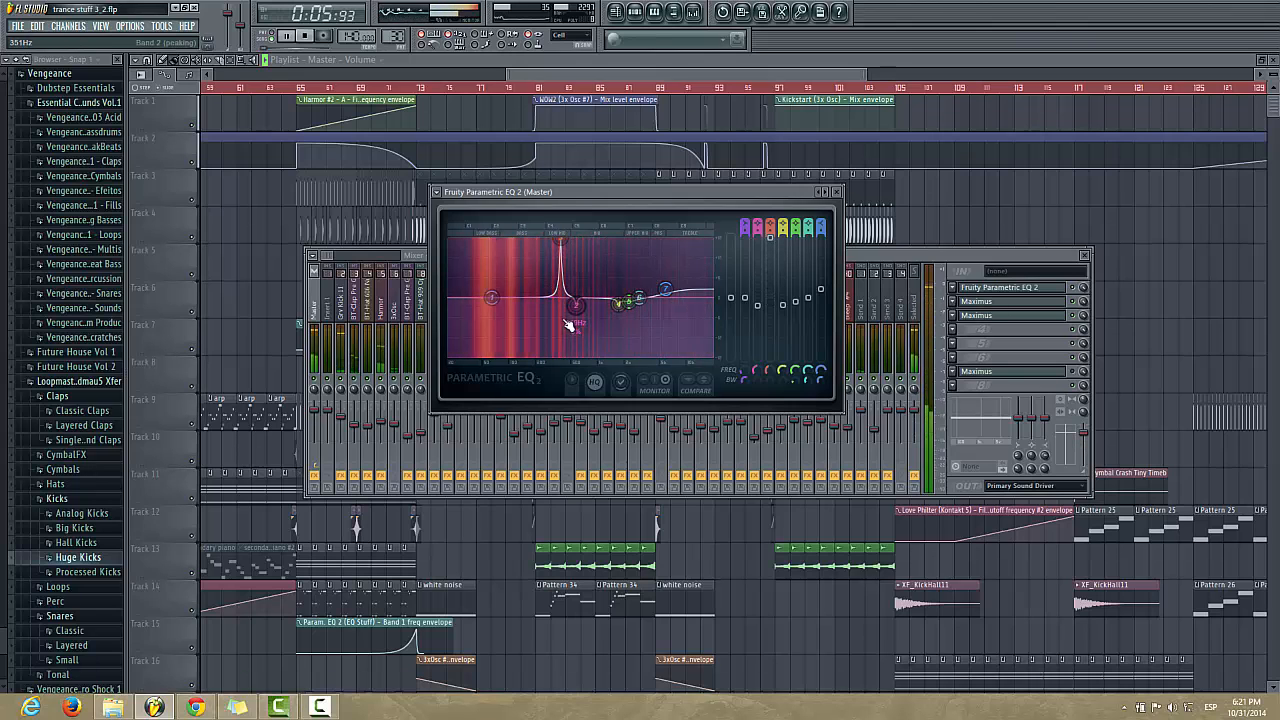
drag(560, 240, 564, 303)
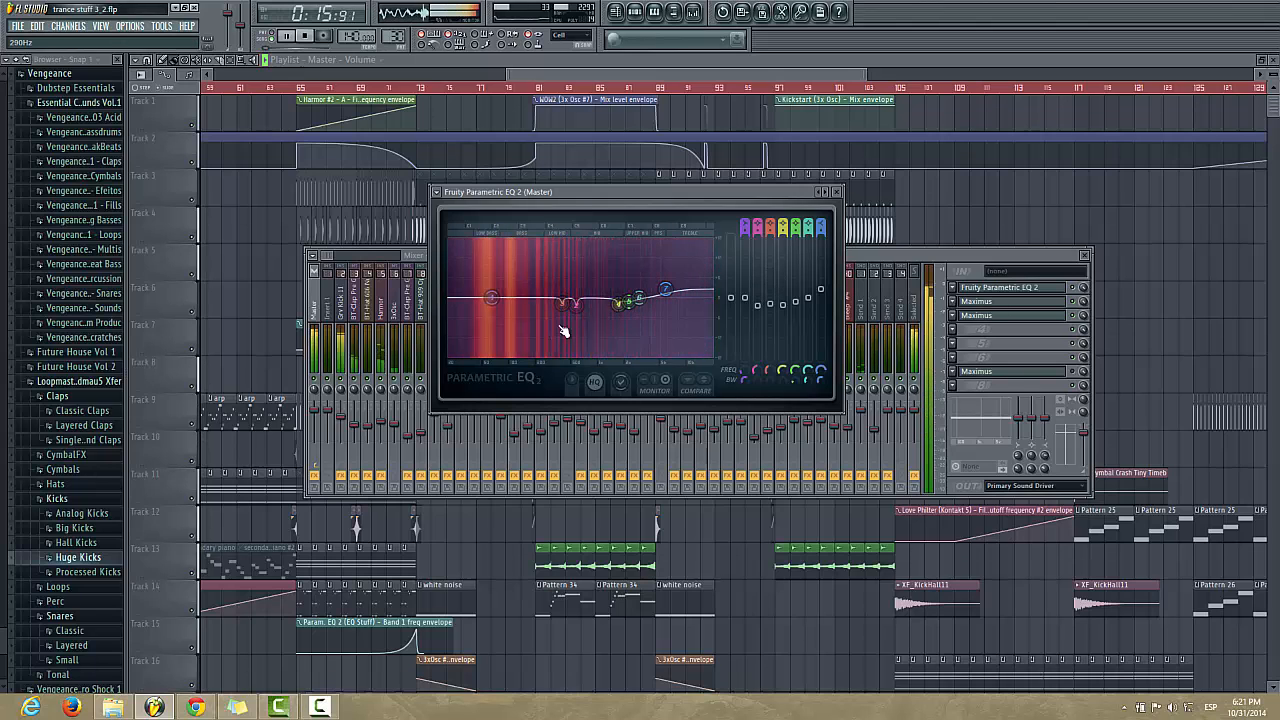
click(295, 40)
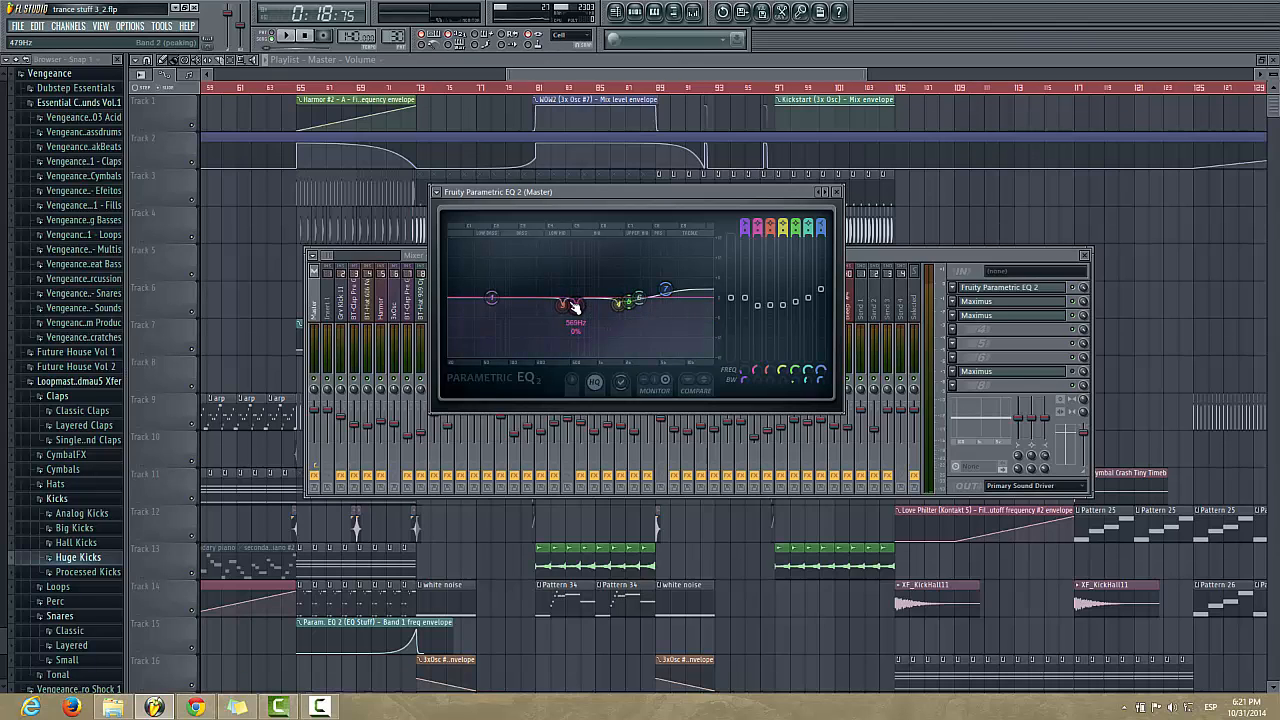
click(838, 192)
Step: Open the first Maximus on the master channel and review its low, mid, high and master band curves
click(1036, 305)
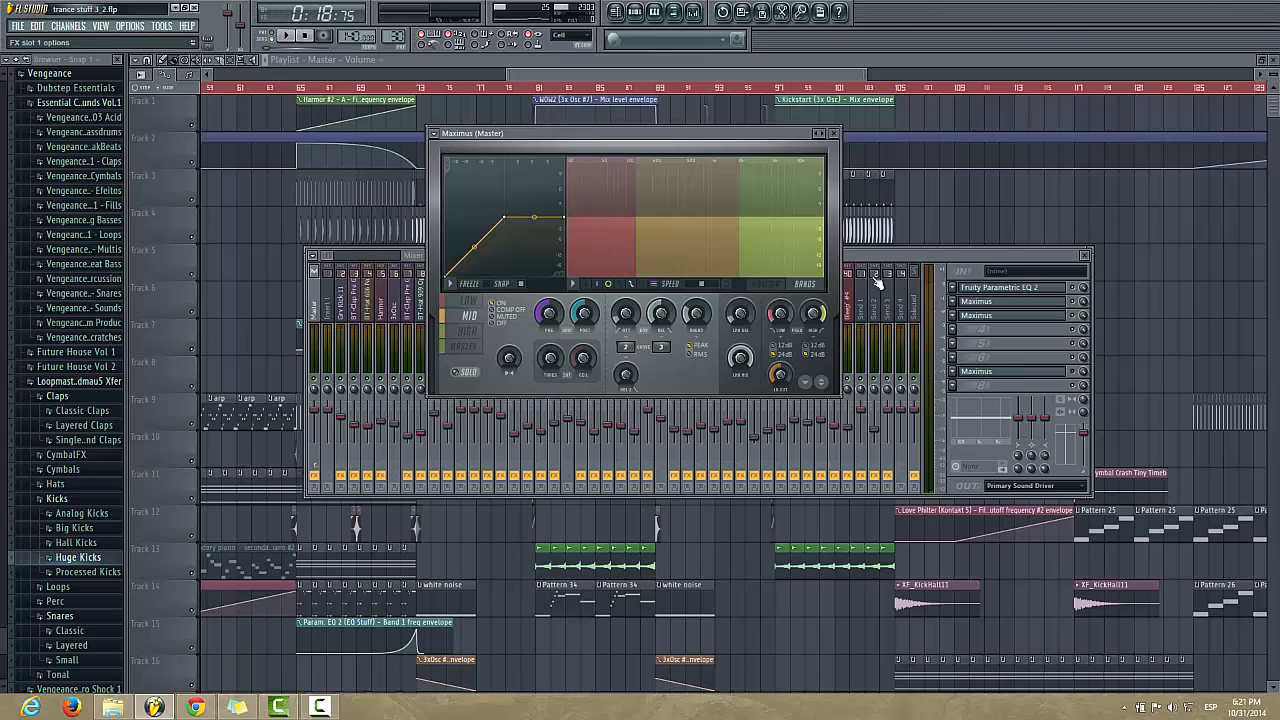
click(468, 301)
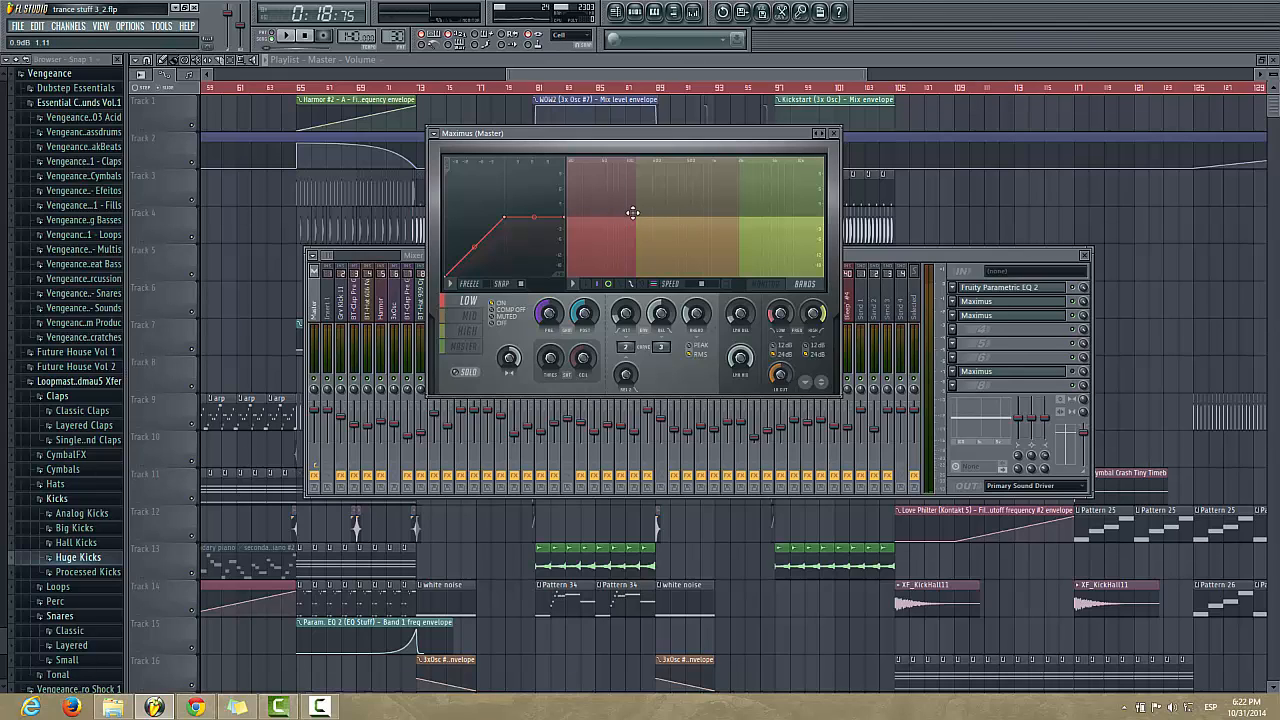
click(471, 318)
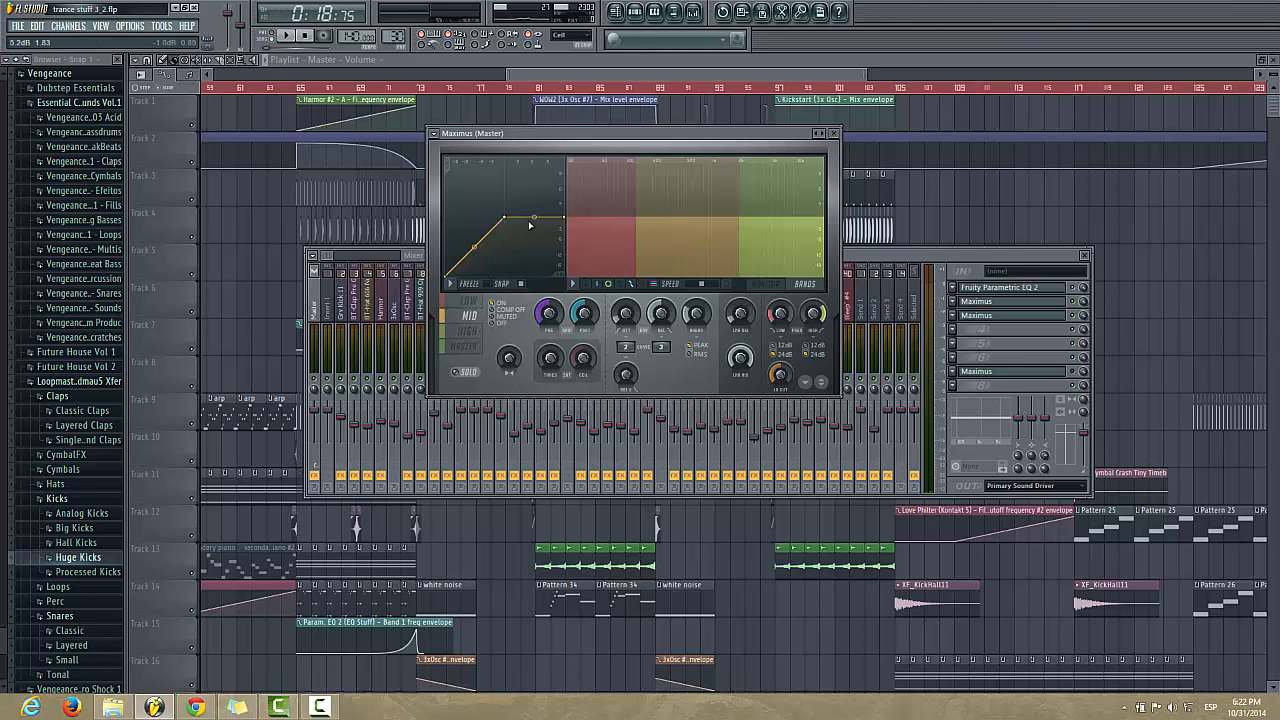
click(468, 331)
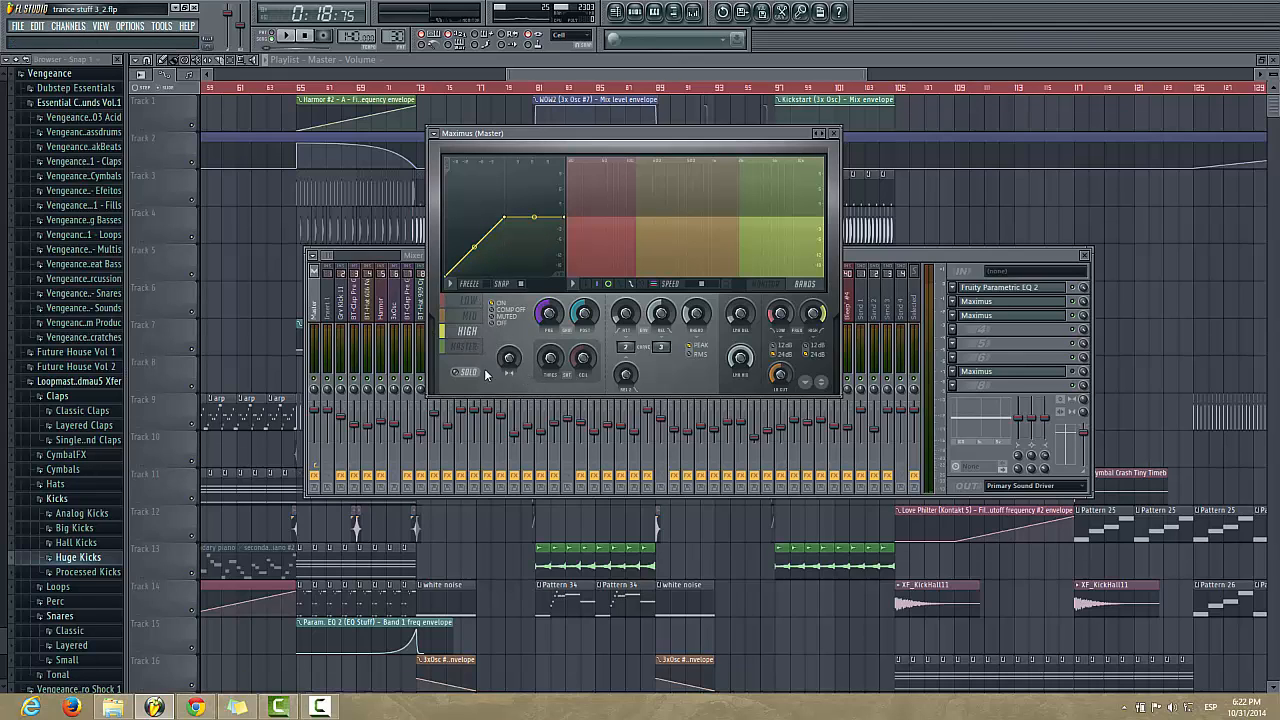
click(472, 316)
click(476, 348)
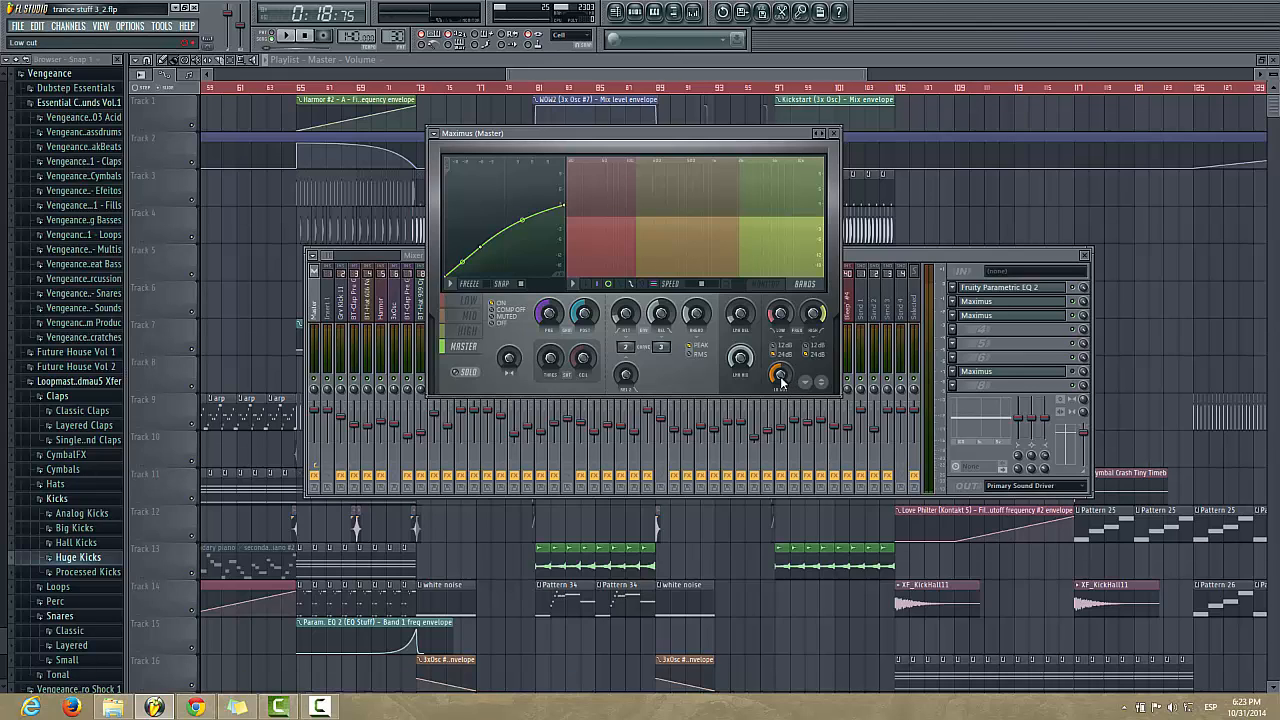
Step: Raise the low cut in the first Maximus to about 27 Hz, play the song briefly and close the plugin
drag(781, 381, 781, 366)
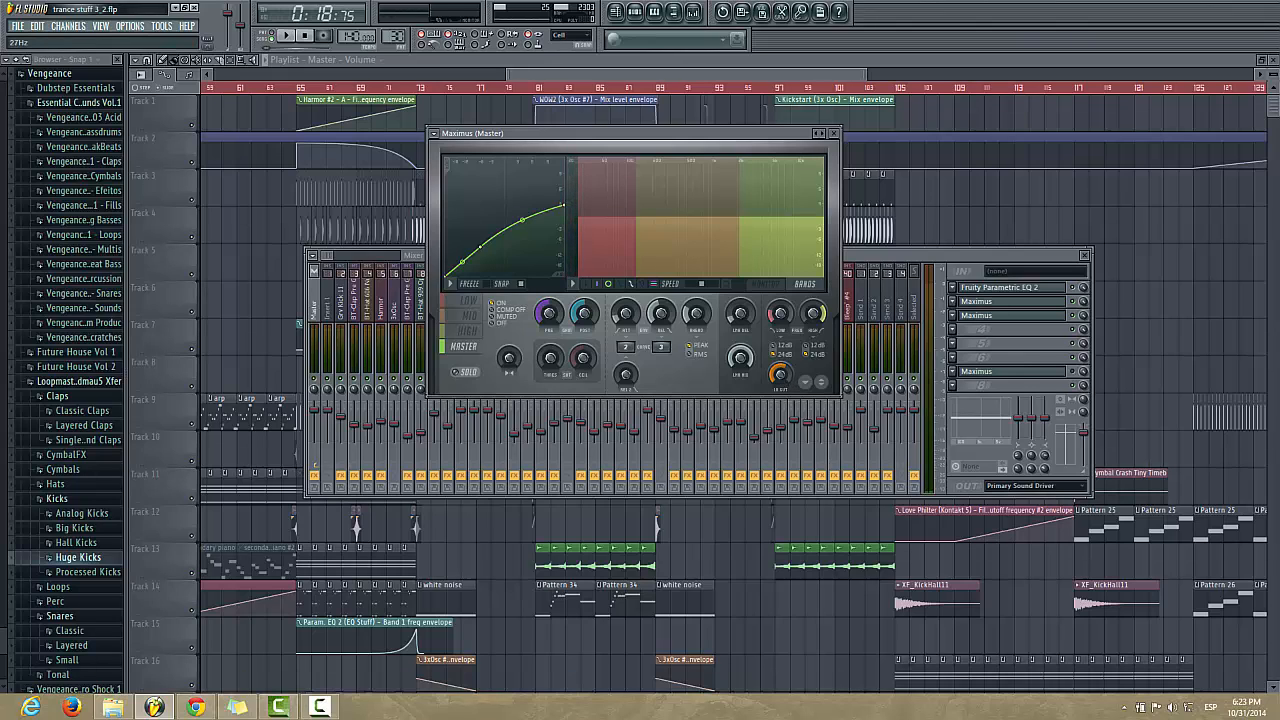
click(287, 36)
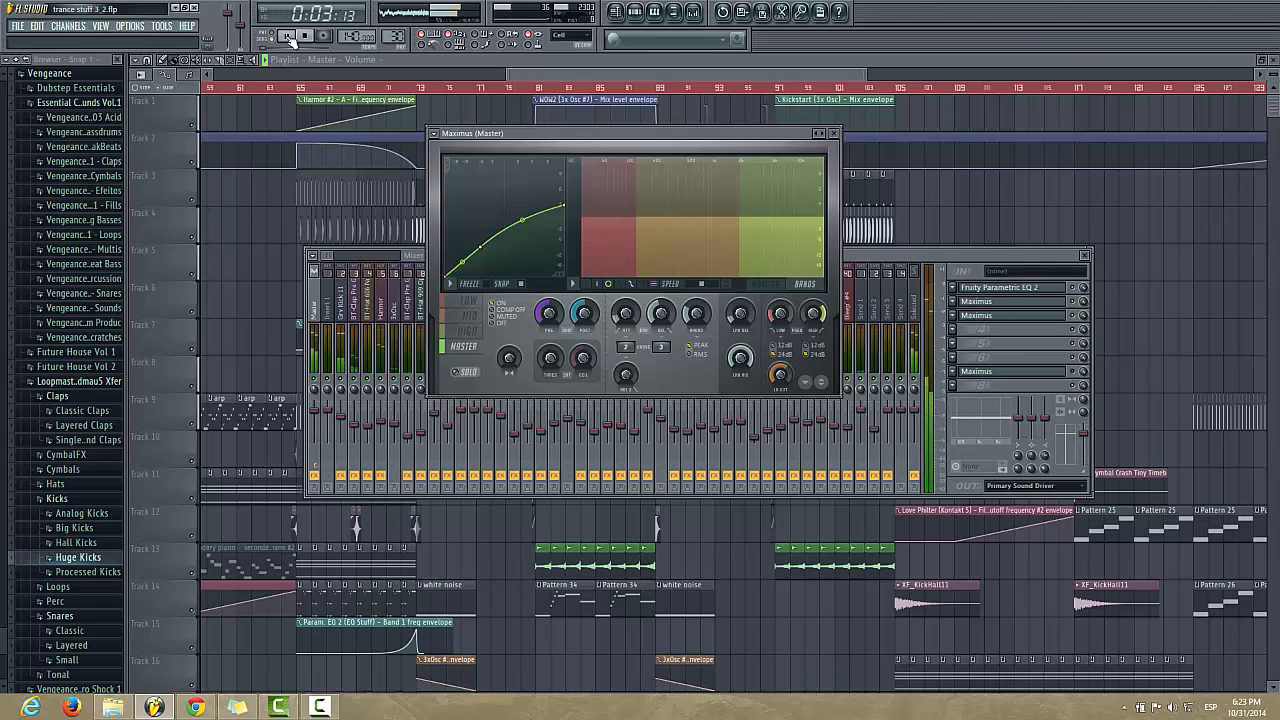
click(289, 38)
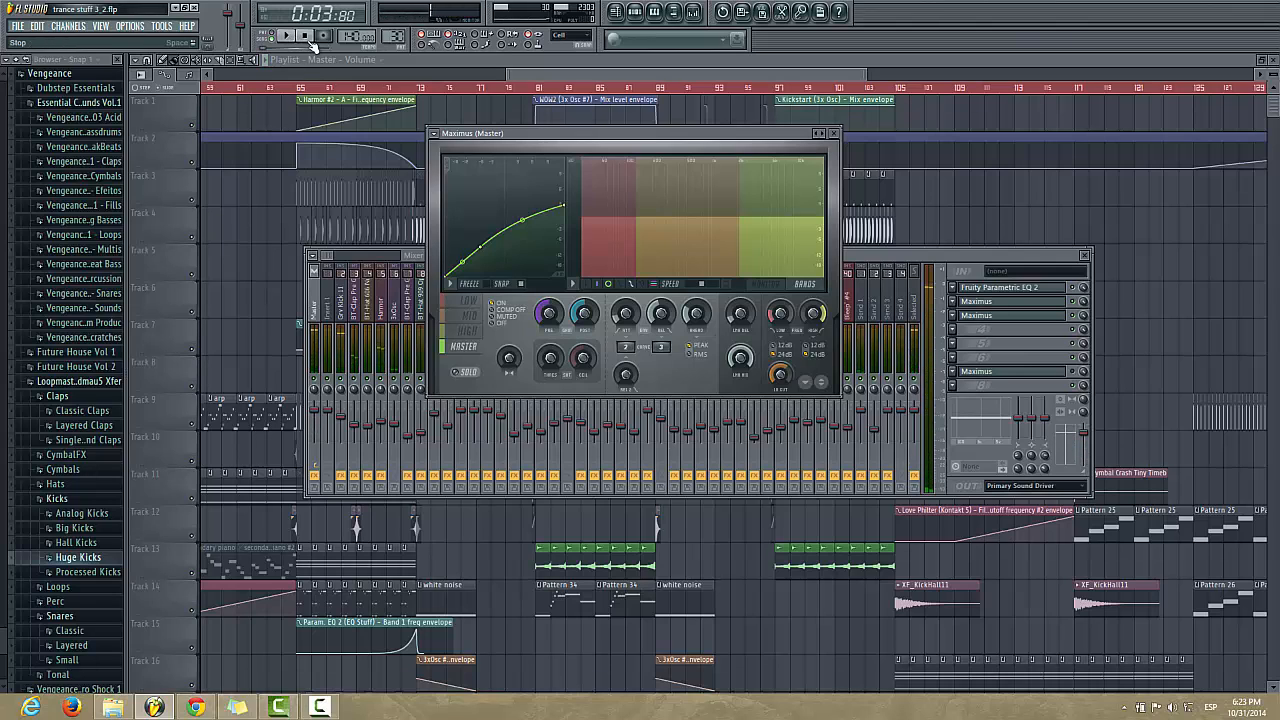
click(312, 42)
click(467, 300)
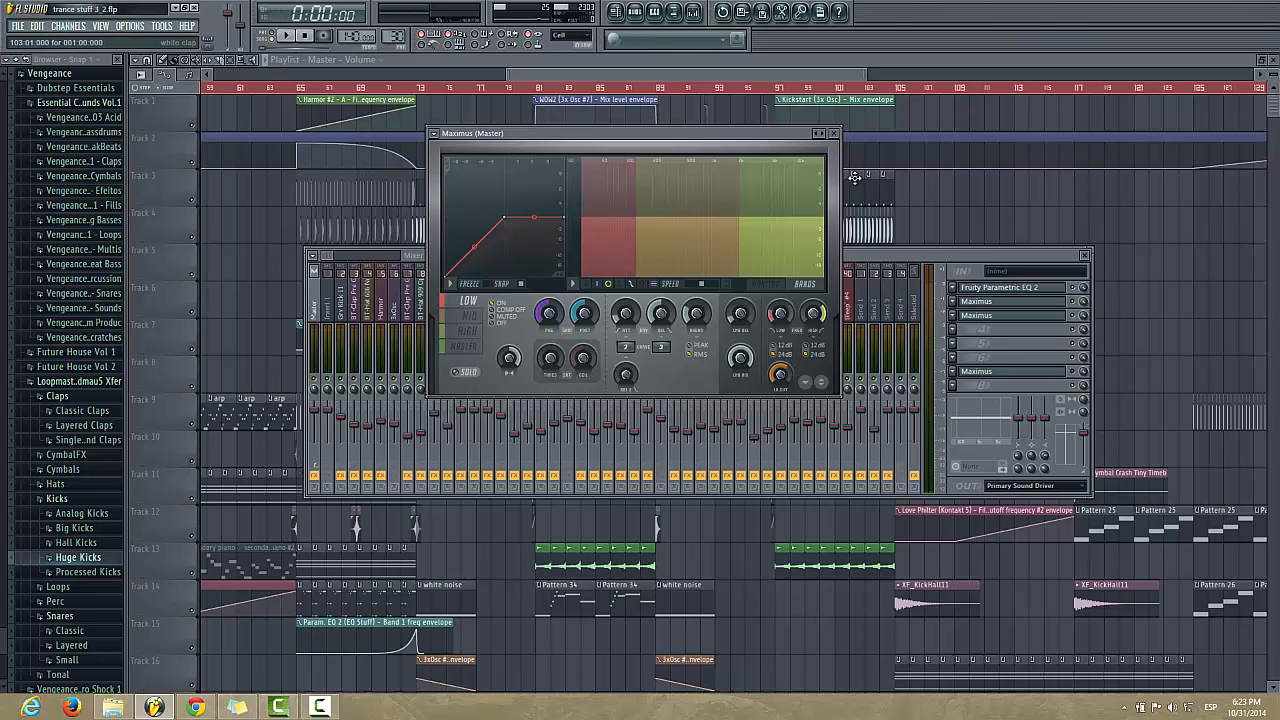
click(837, 134)
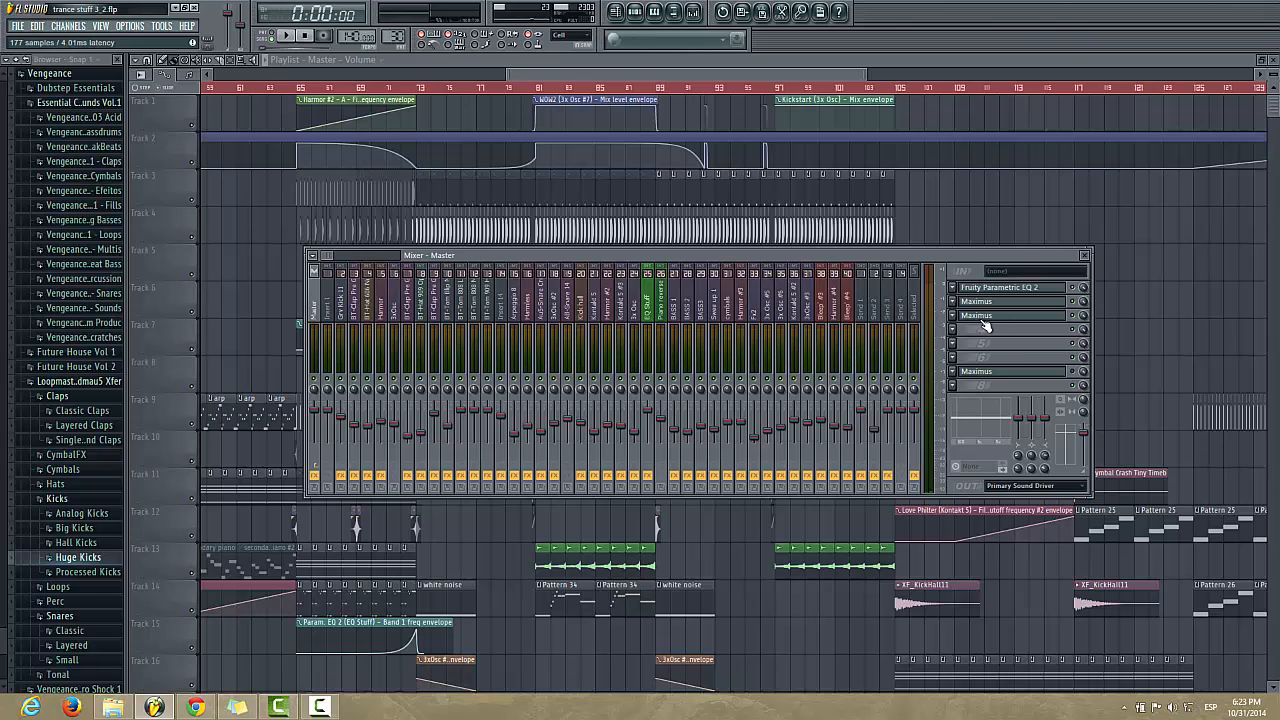
Step: Open the second Maximus on the master channel and review its plugin options and its high and master band settings
click(982, 318)
drag(460, 170, 500, 176)
click(469, 176)
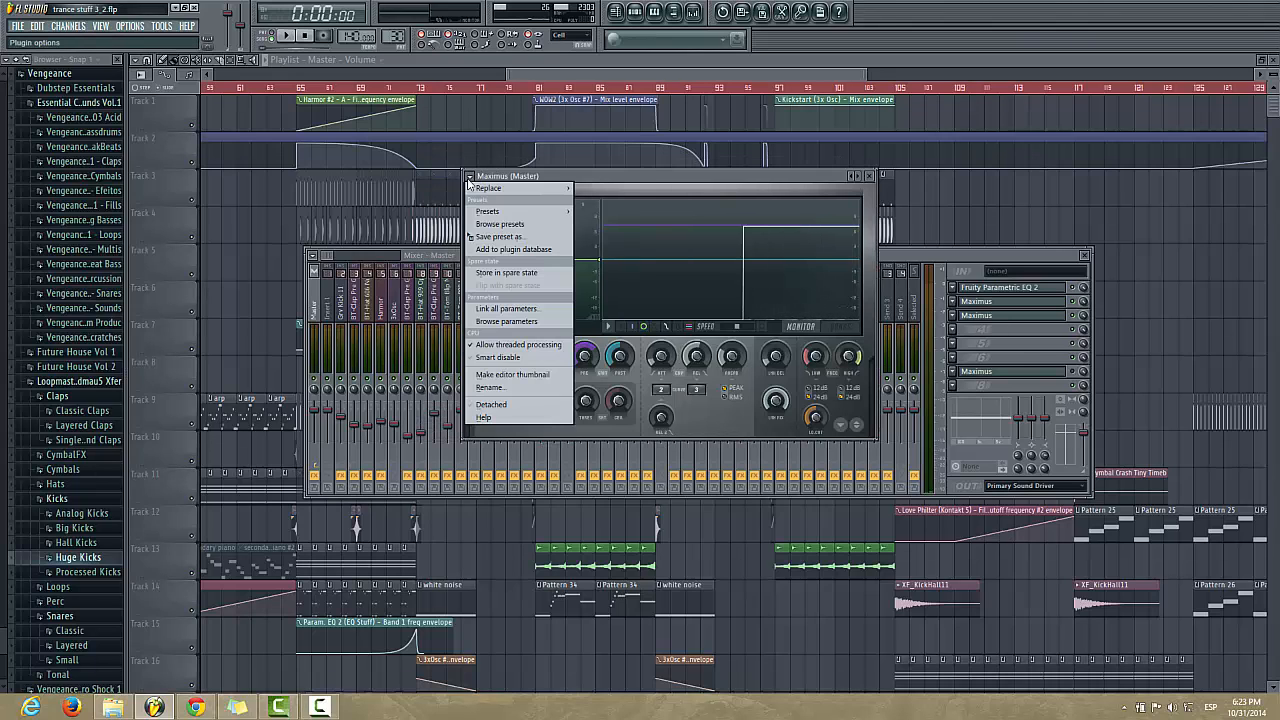
mouse_move(500, 211)
click(604, 84)
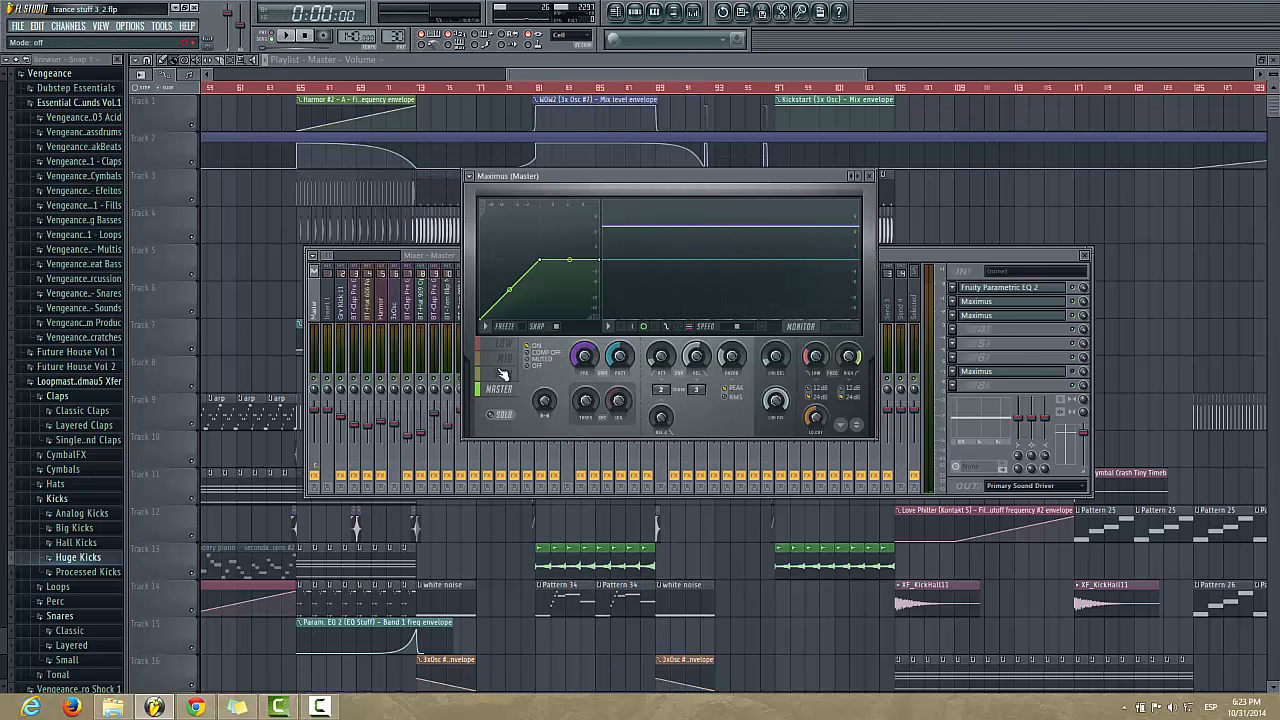
click(502, 374)
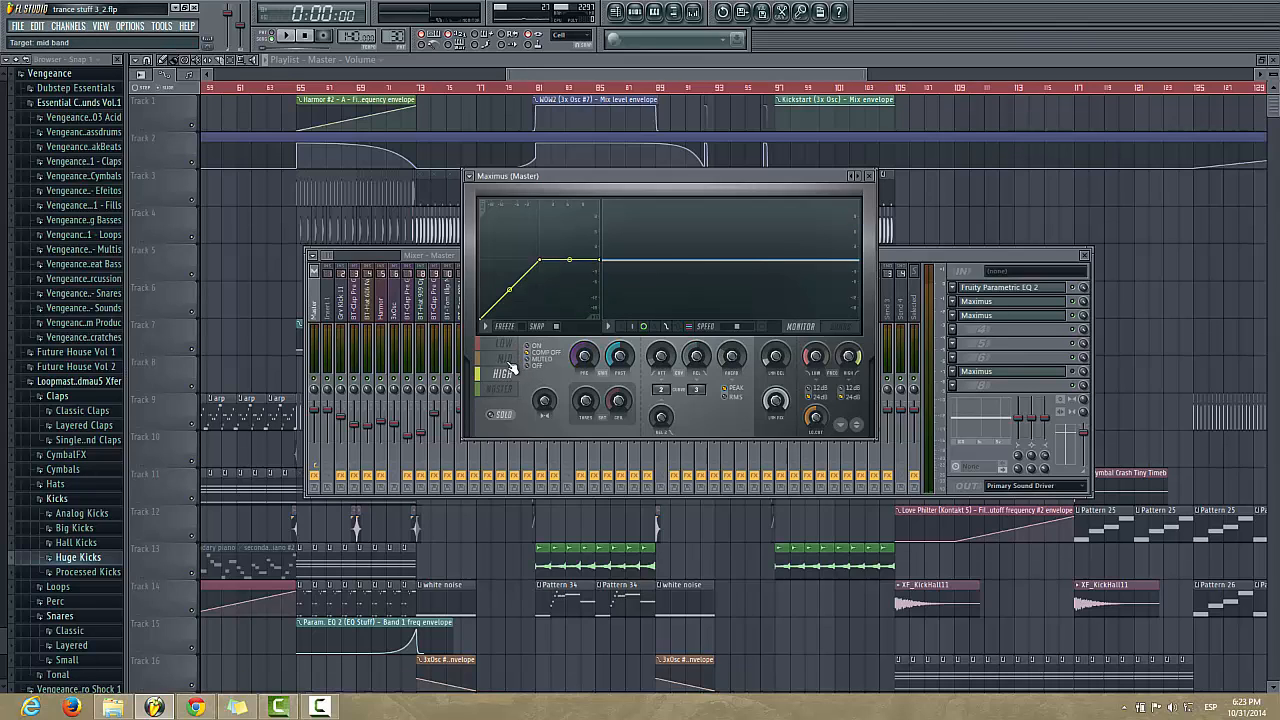
click(502, 389)
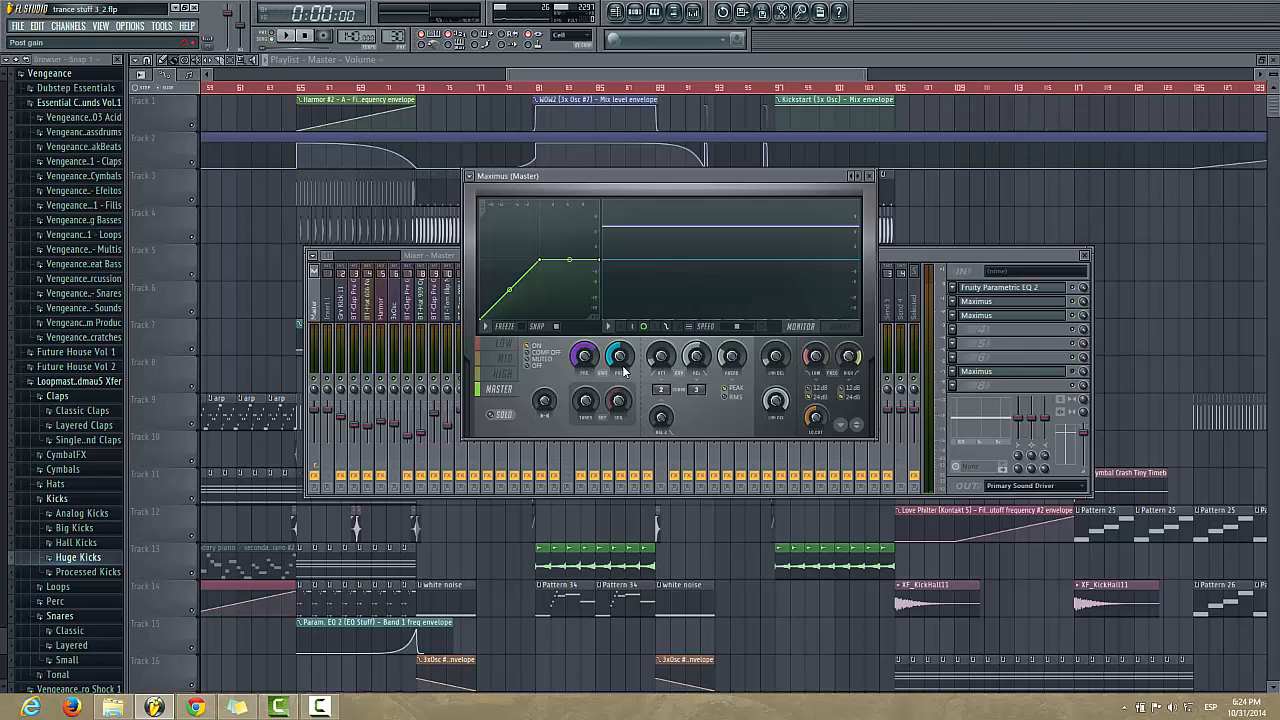
Step: Play the song with the master band's post gain raised in the second Maximus, and reset the post gain
key(space)
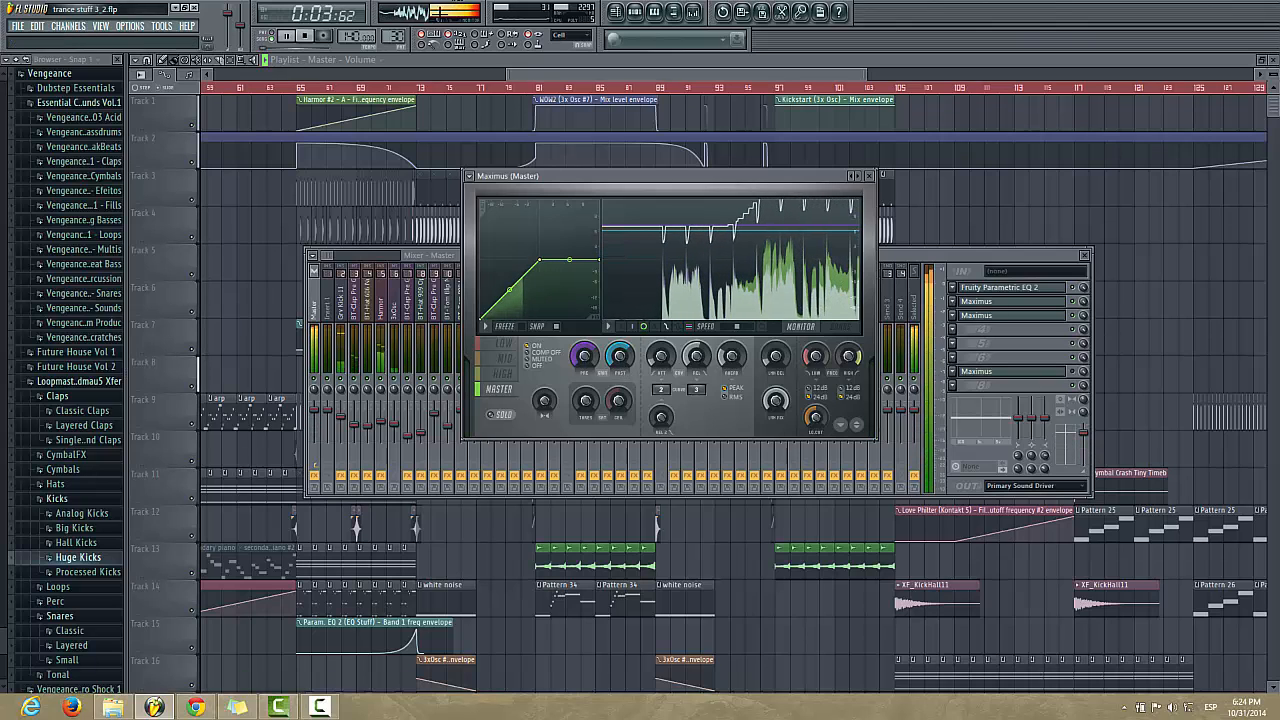
right_click(619, 355)
click(642, 363)
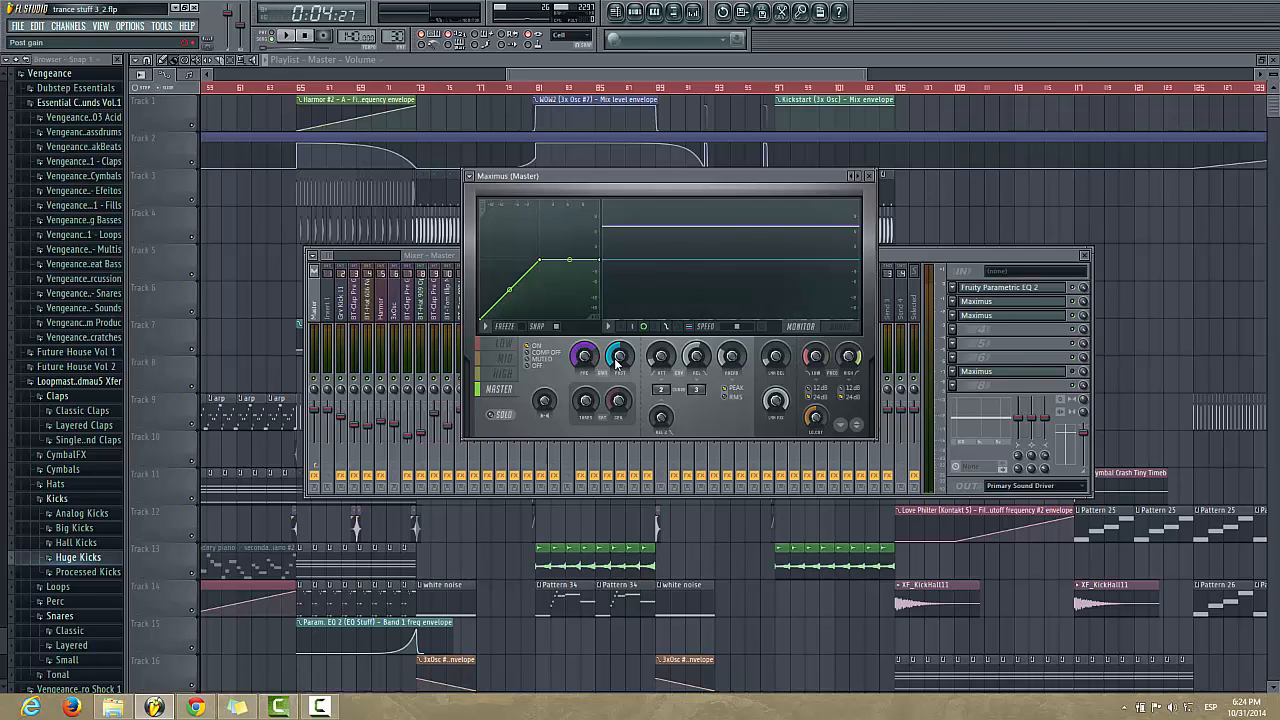
Step: Copy the master band's pre gain value without pasting it, return the song to its start and close the second Maximus
right_click(584, 358)
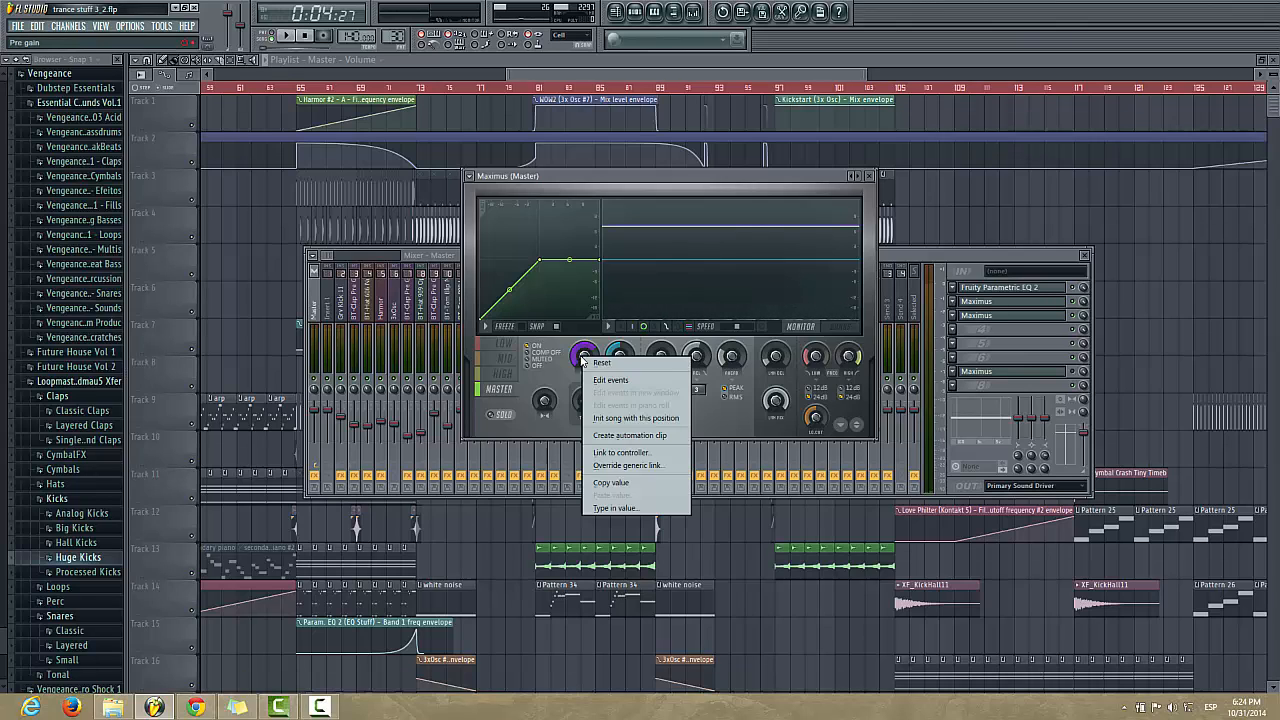
click(614, 490)
right_click(587, 367)
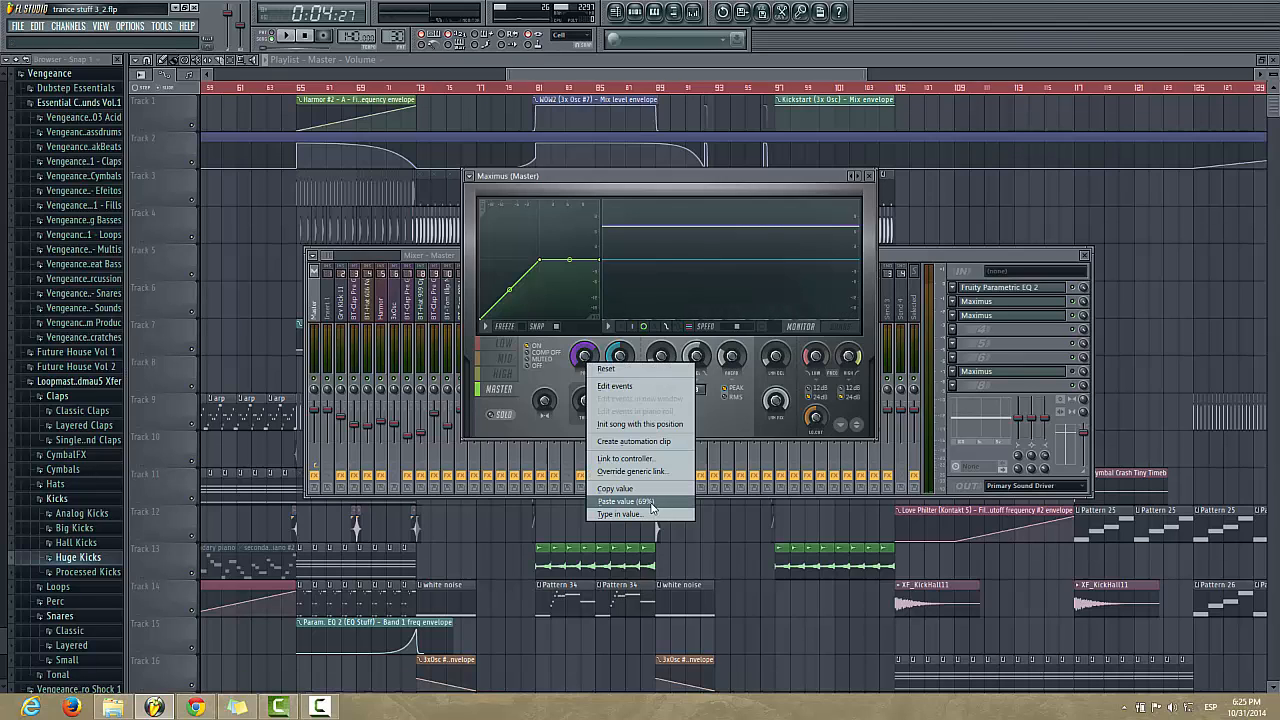
click(593, 327)
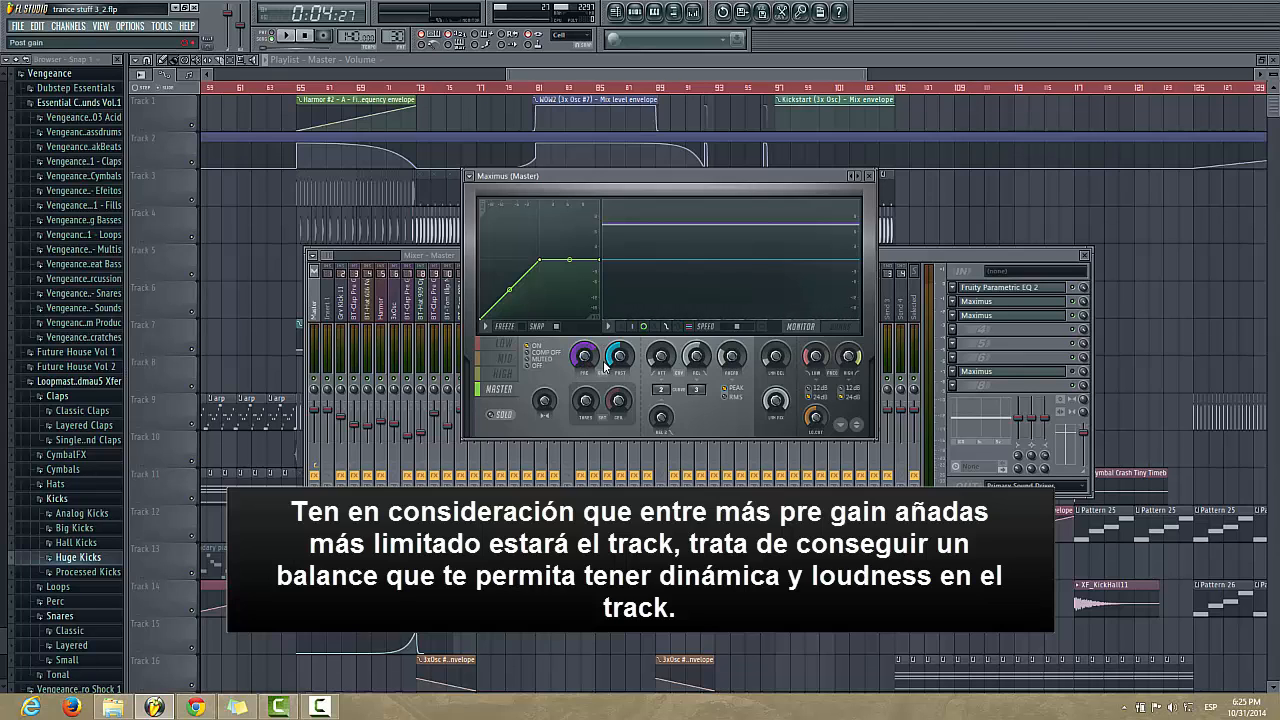
key(space)
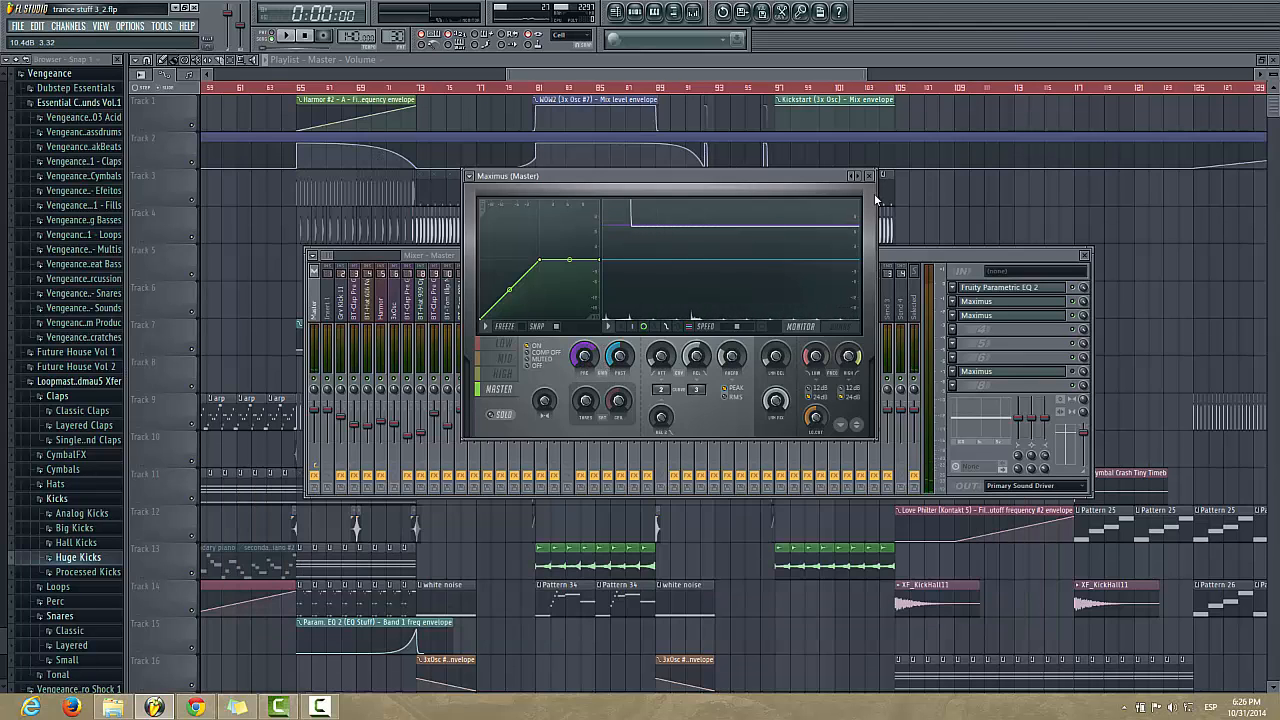
click(869, 177)
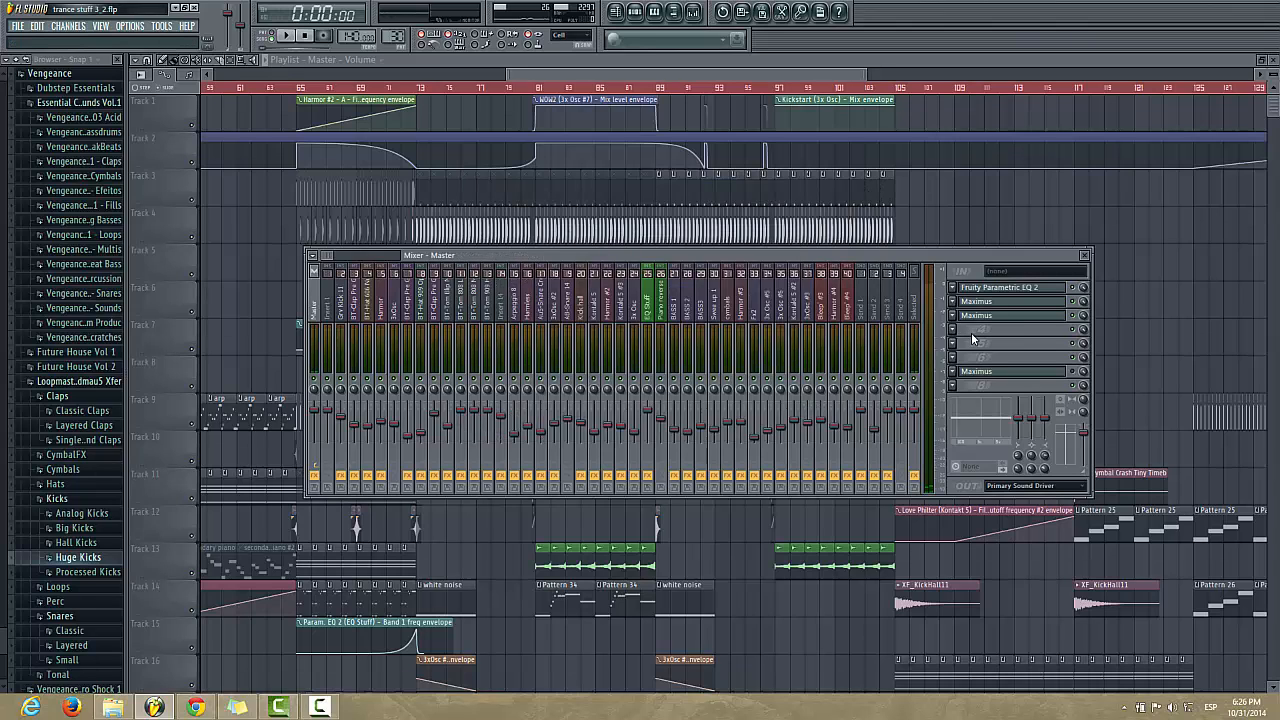